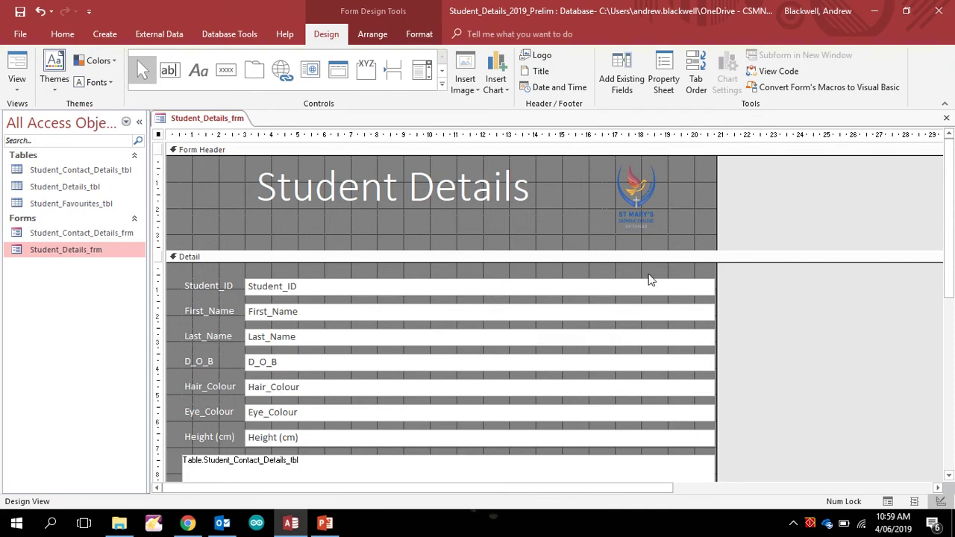
Widen the form grid to the right, shorten the Form Header, and select all field controls.
{"action": "left_click_drag", "start_coordinate": [716, 215], "coordinate": [845, 212]}
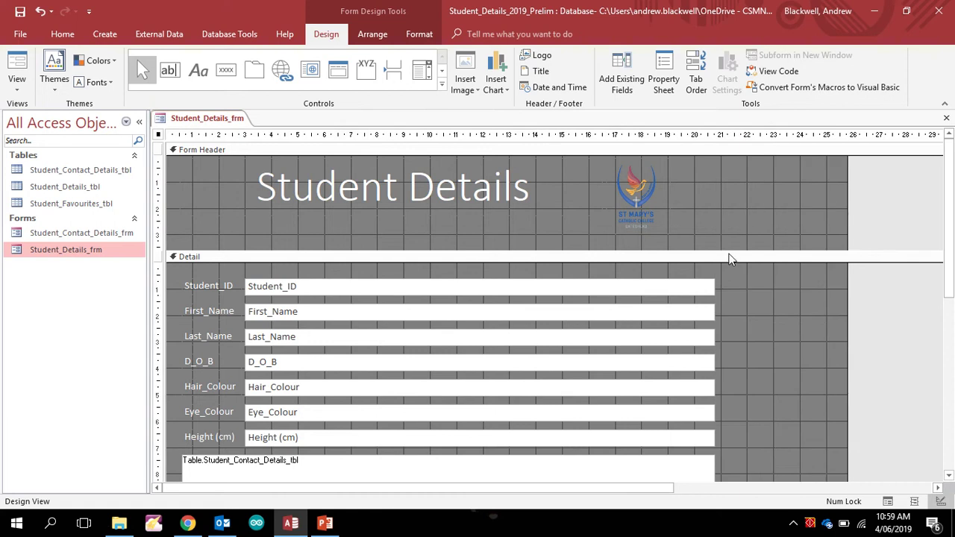
{"action": "left_click", "coordinate": [730, 249]}
{"action": "left_click_drag", "start_coordinate": [731, 239], "coordinate": [734, 233]}
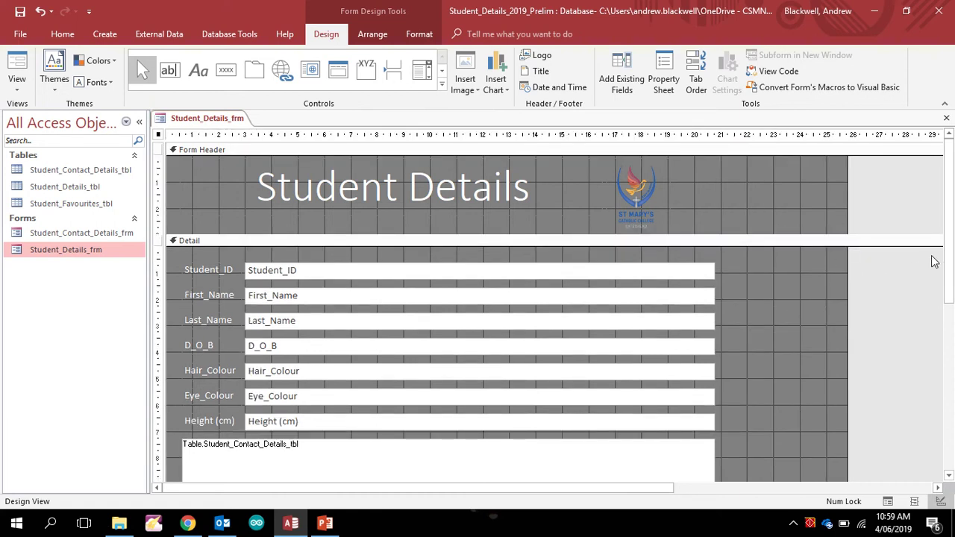
{"action": "left_click_drag", "start_coordinate": [949, 258], "coordinate": [950, 337]}
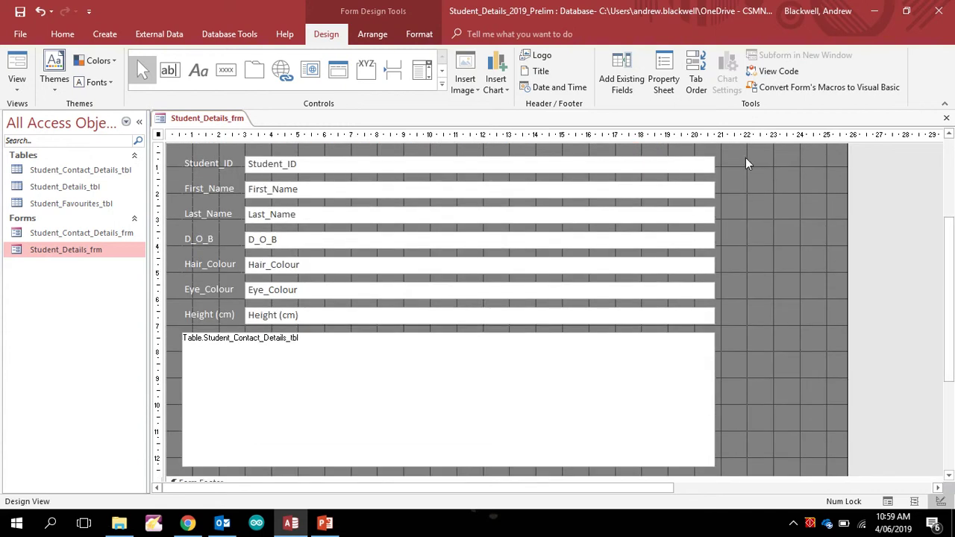
{"action": "left_click_drag", "start_coordinate": [724, 154], "coordinate": [179, 463]}
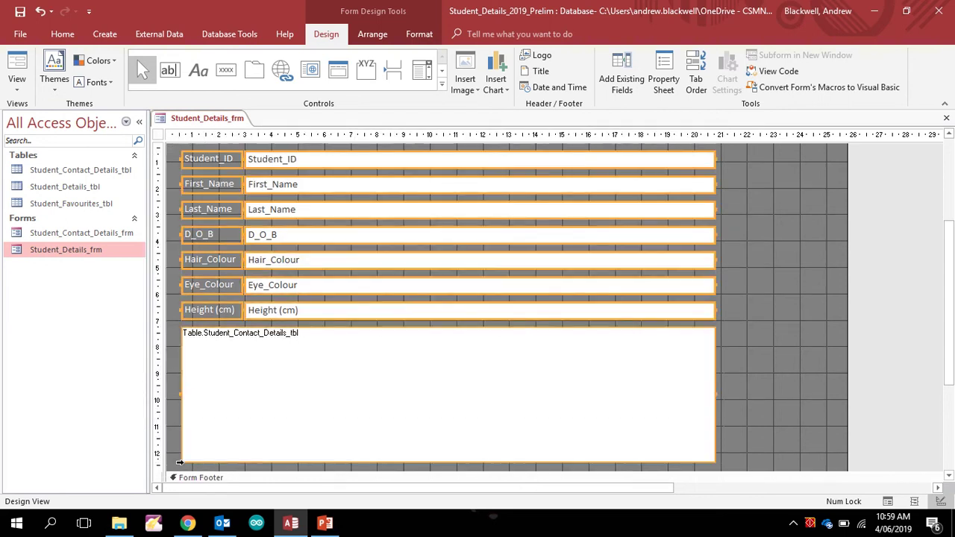
Select the Student_Contact_Details_tbl subform in the Detail section and delete it.
{"action": "left_click", "coordinate": [787, 250]}
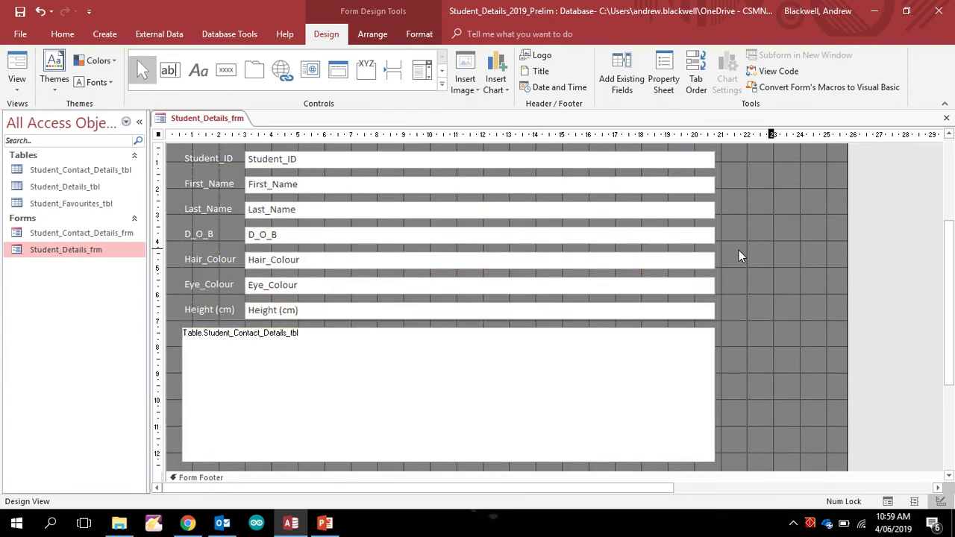
{"action": "left_click", "coordinate": [276, 234]}
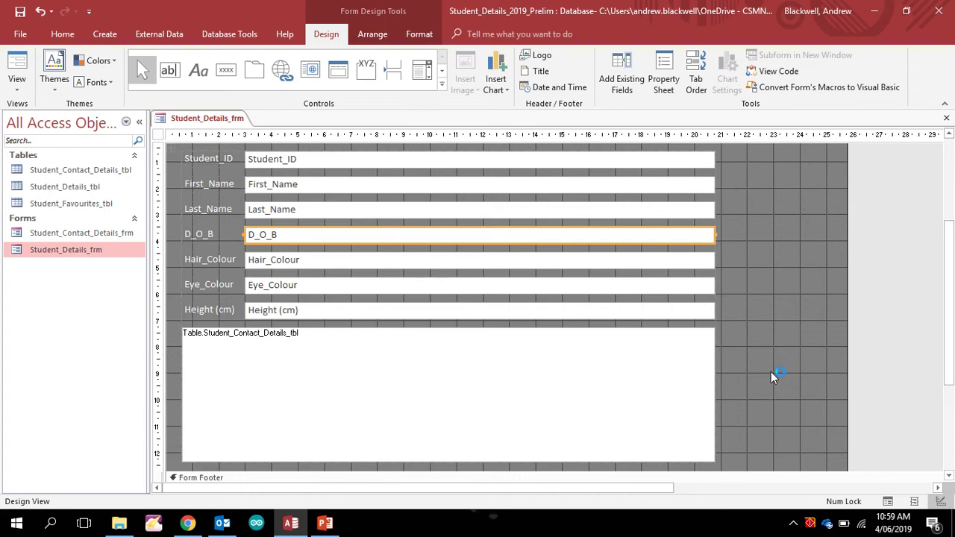
{"action": "left_click", "coordinate": [585, 367]}
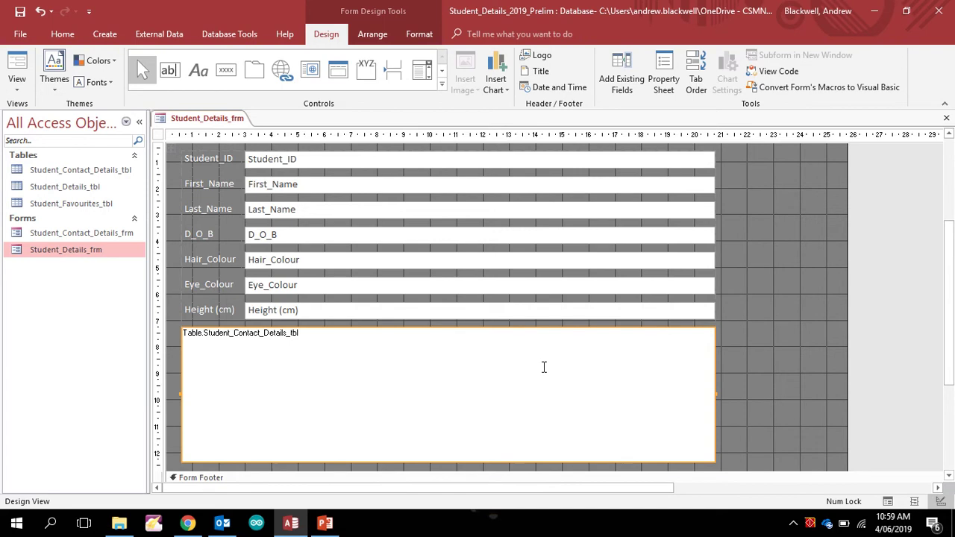
{"action": "key", "text": "Delete"}
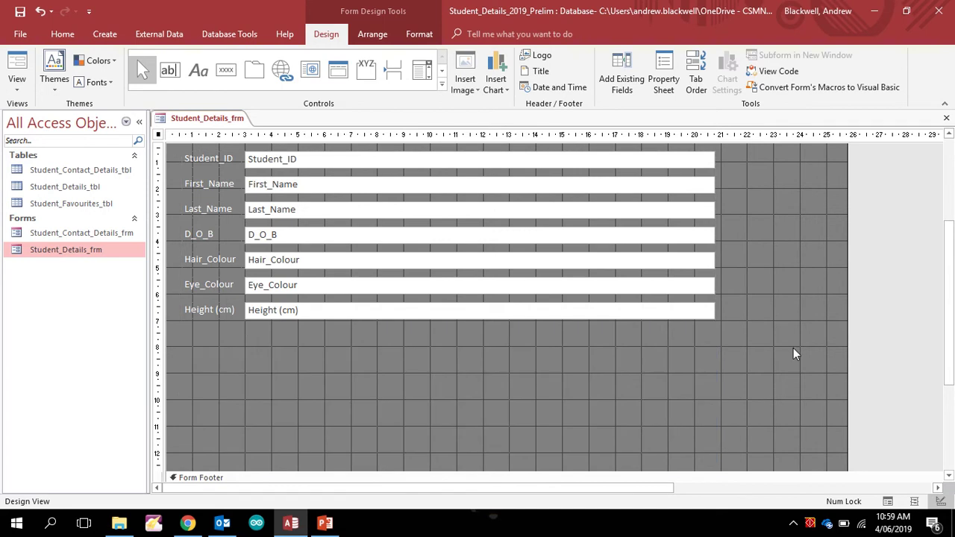
Select all labels and text boxes in Detail and apply Remove Layout from the Arrange tab.
{"action": "left_click", "coordinate": [950, 135]}
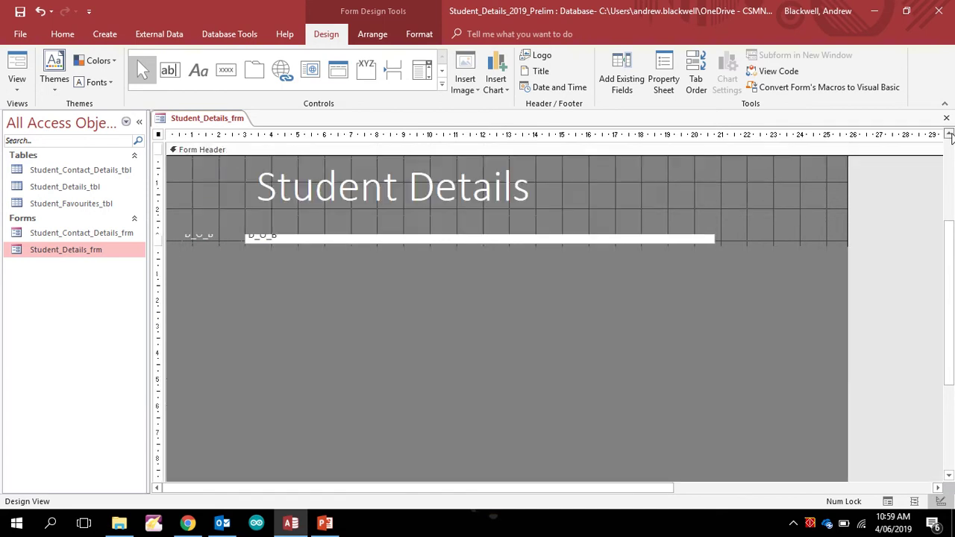
{"action": "double_click", "coordinate": [736, 252]}
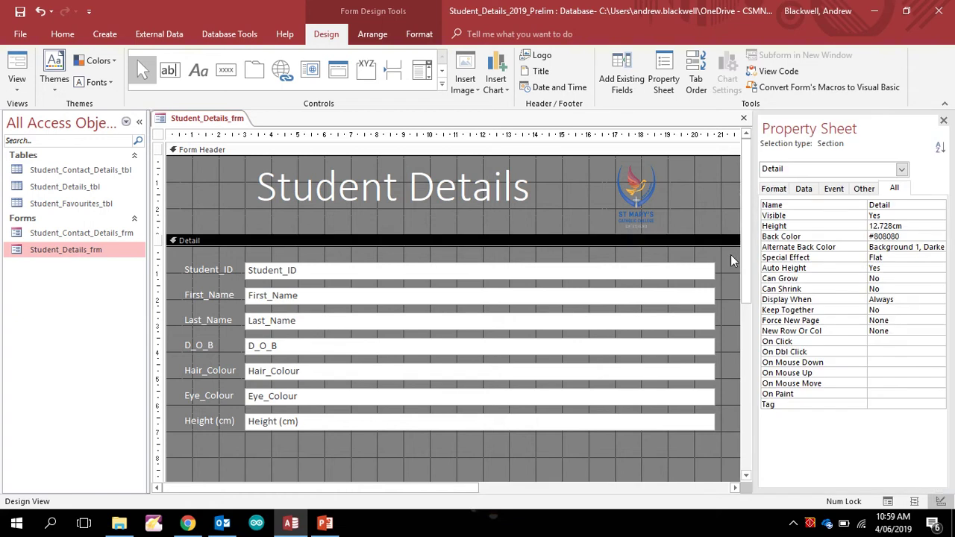
{"action": "left_click", "coordinate": [944, 120]}
{"action": "left_click_drag", "start_coordinate": [733, 254], "coordinate": [179, 445]}
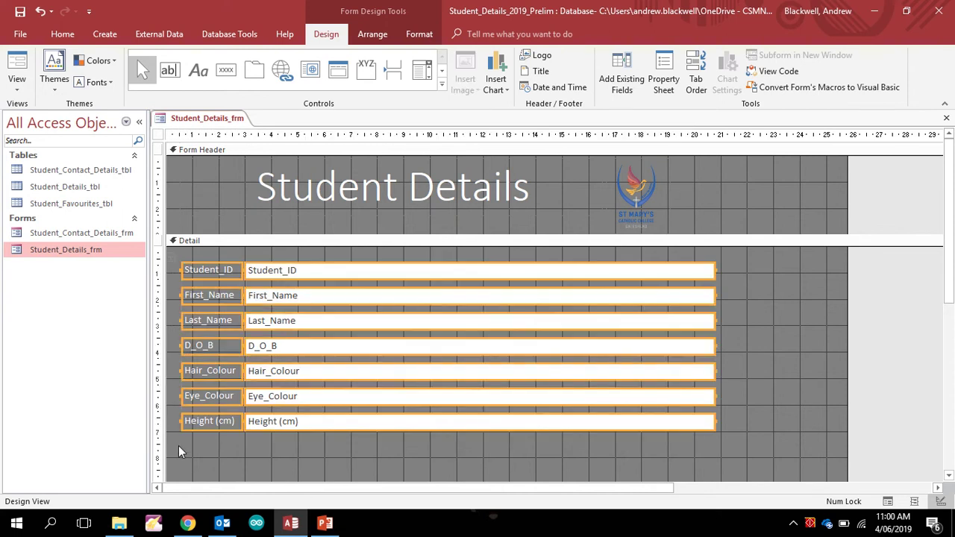
{"action": "left_click", "coordinate": [367, 35]}
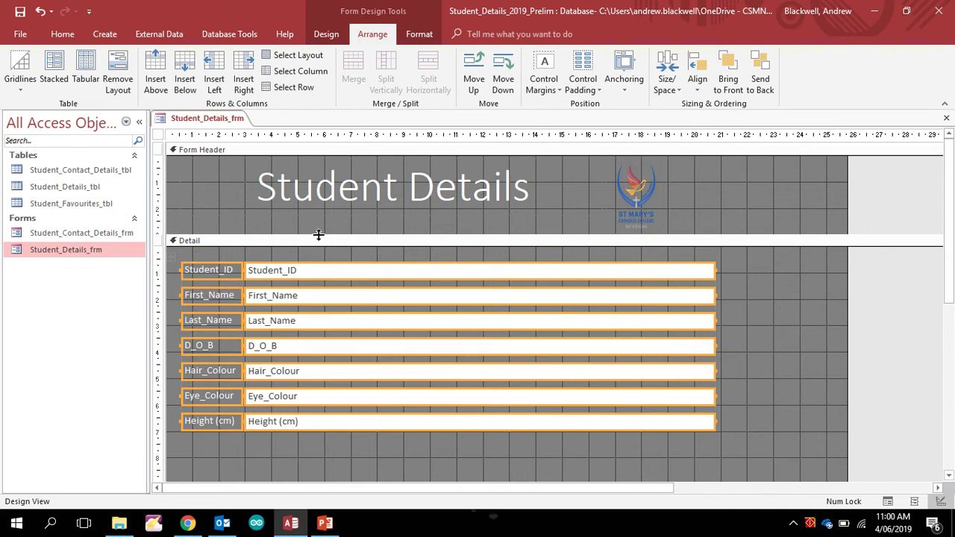
{"action": "left_click", "coordinate": [122, 80]}
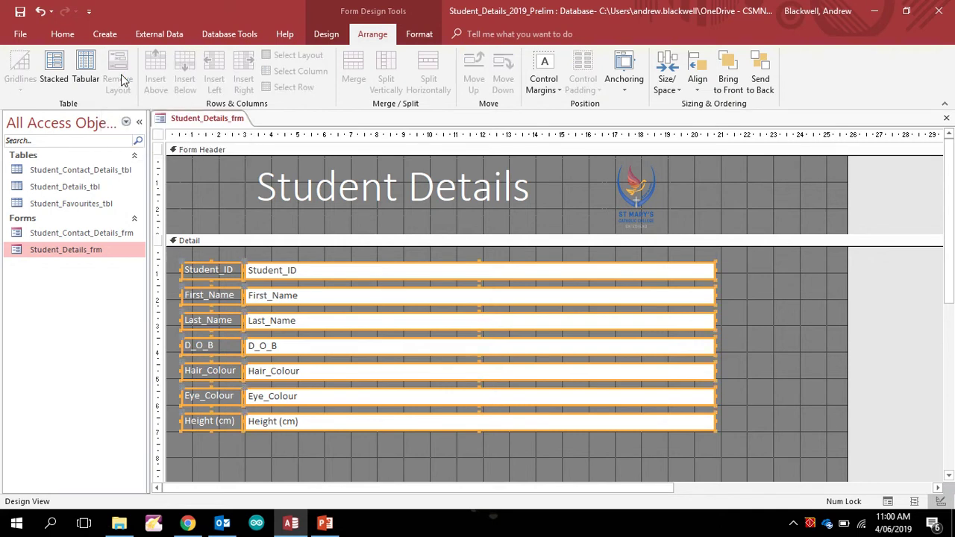
Narrow the Student_ID text box and change its label to 'Student ID'.
{"action": "left_click", "coordinate": [790, 333]}
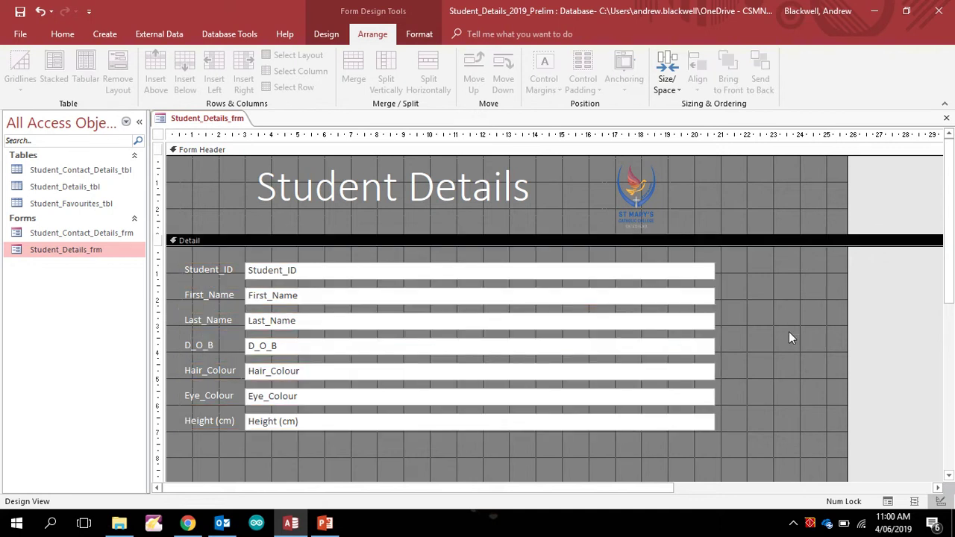
{"action": "left_click", "coordinate": [661, 275]}
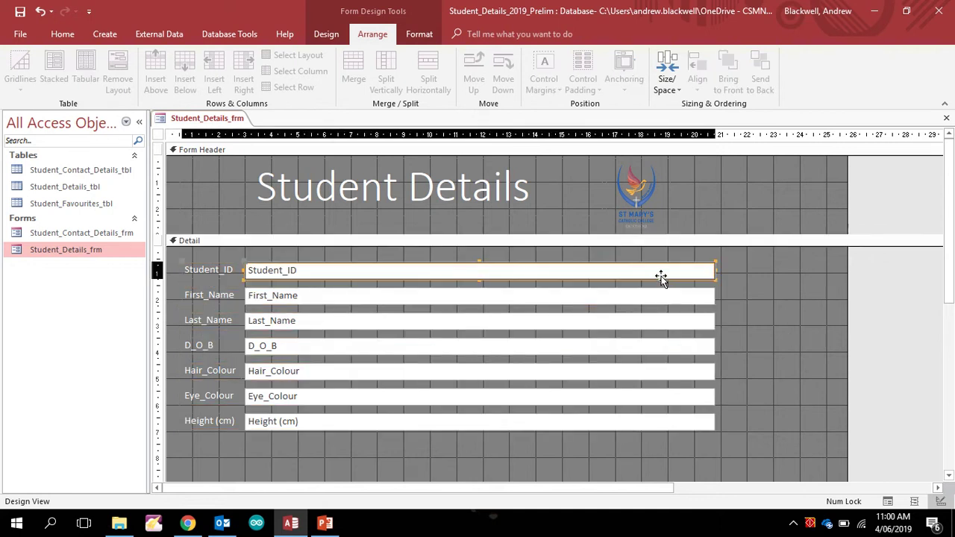
{"action": "left_click_drag", "start_coordinate": [715, 270], "coordinate": [325, 275]}
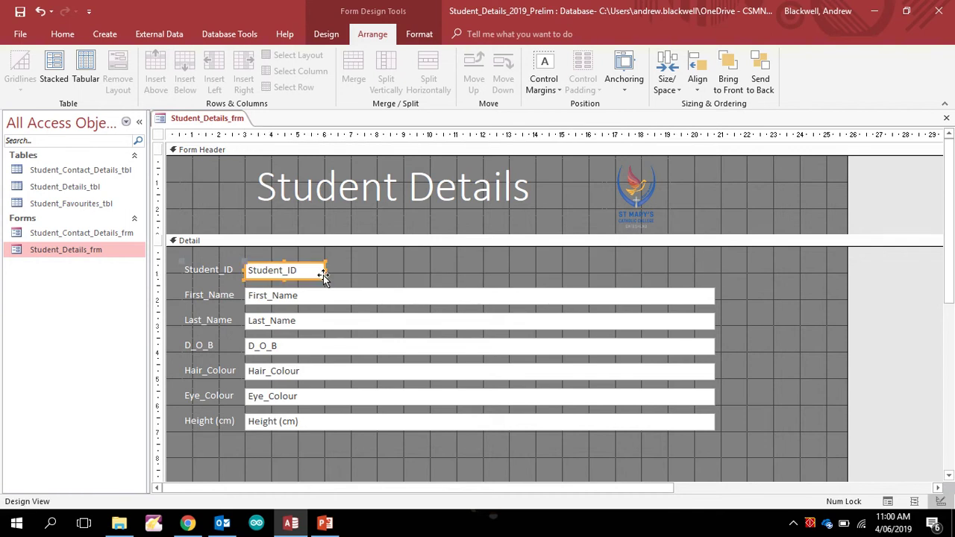
{"action": "left_click", "coordinate": [218, 273]}
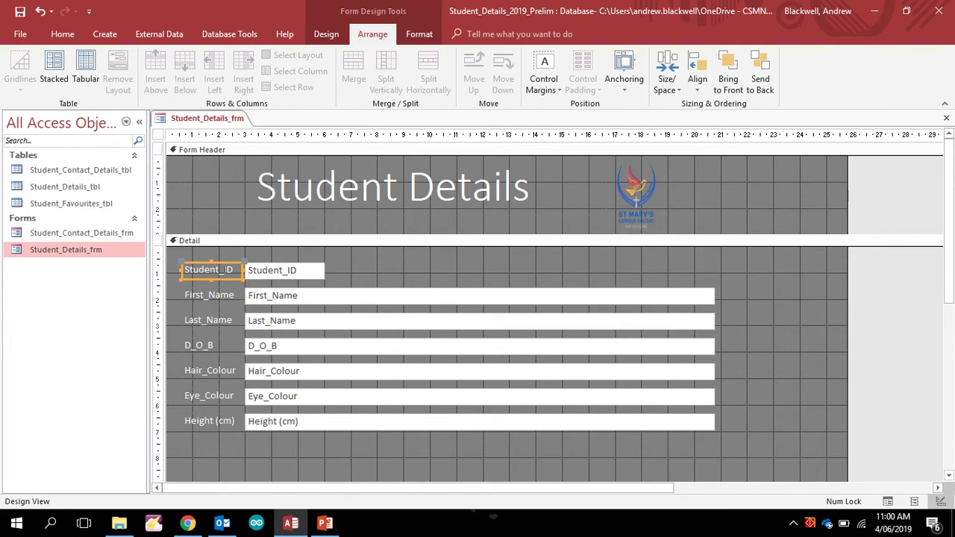
{"action": "left_click", "coordinate": [225, 270]}
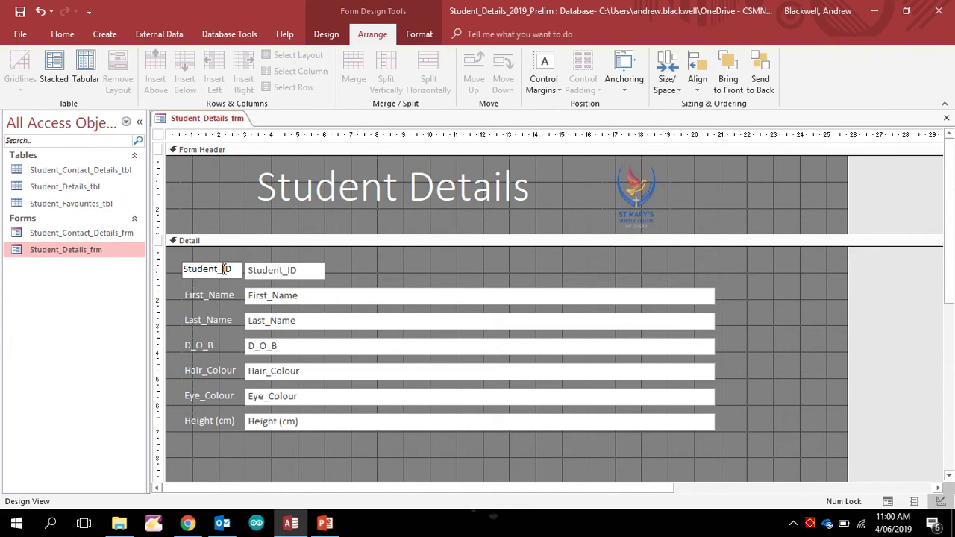
{"action": "key", "text": "BackSpace"}
{"action": "left_click", "coordinate": [392, 257]}
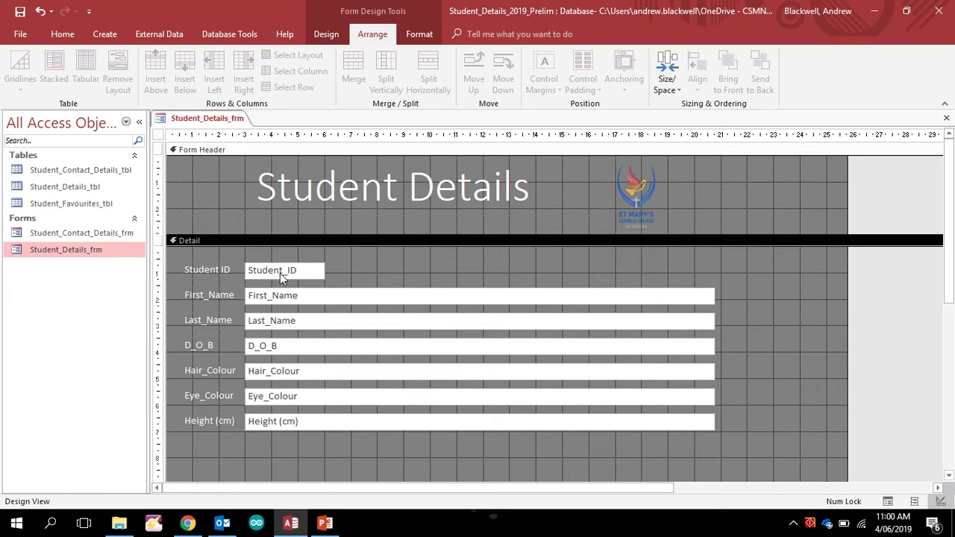
Replace underscores with spaces in the First Name, Last Name and D O B labels.
{"action": "left_click", "coordinate": [210, 296]}
{"action": "left_click", "coordinate": [211, 295]}
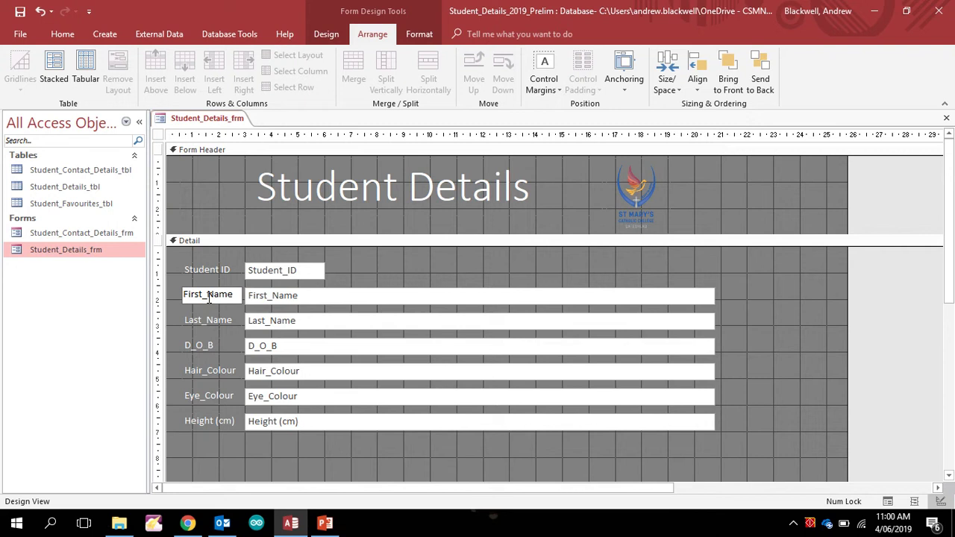
{"action": "key", "text": "BackSpace"}
{"action": "left_click", "coordinate": [208, 319]}
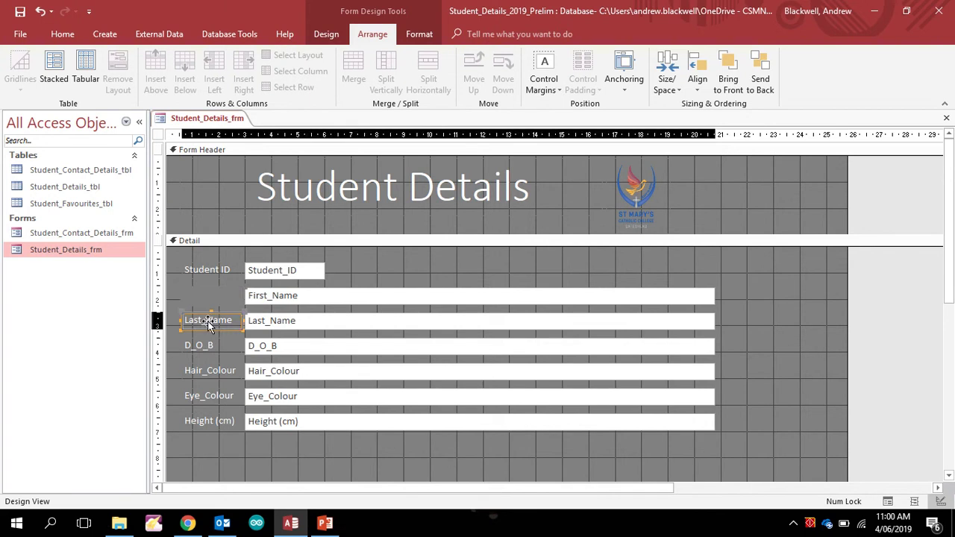
{"action": "left_click", "coordinate": [206, 320]}
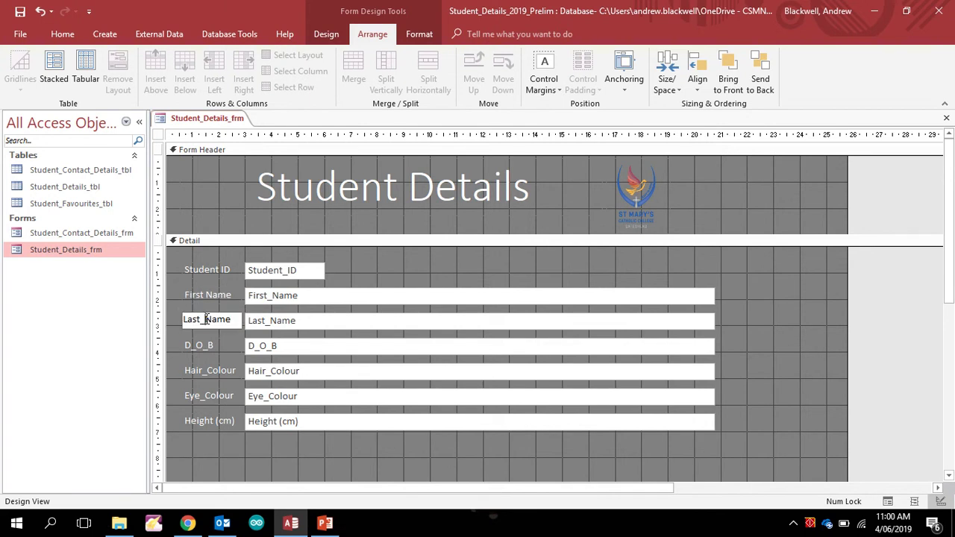
{"action": "key", "text": "BackSpace"}
{"action": "key", "text": "BackSpace"}
{"action": "left_click", "coordinate": [196, 346]}
{"action": "left_click", "coordinate": [196, 346]}
{"action": "key", "text": "BackSpace"}
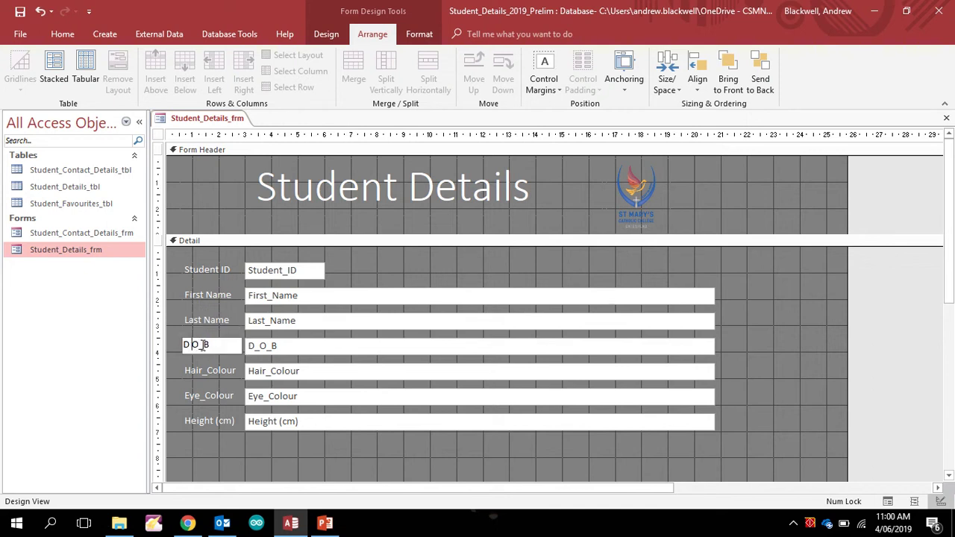
{"action": "key", "text": "BackSpace"}
Rename the Hair_Colour and Eye_Colour labels to 'Hair Colour' and 'Eye Colour'.
{"action": "double_click", "coordinate": [208, 371]}
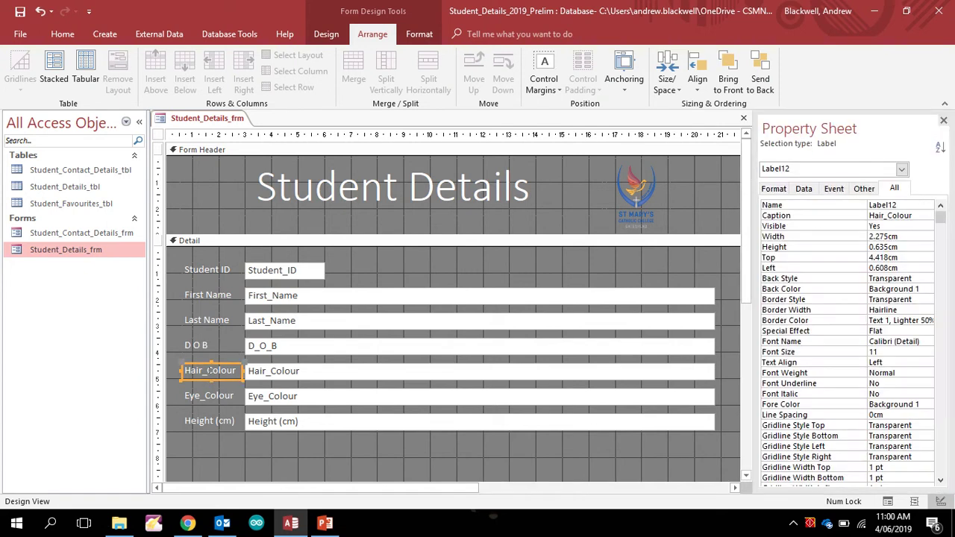
{"action": "left_click", "coordinate": [208, 371]}
{"action": "key", "text": "BackSpace"}
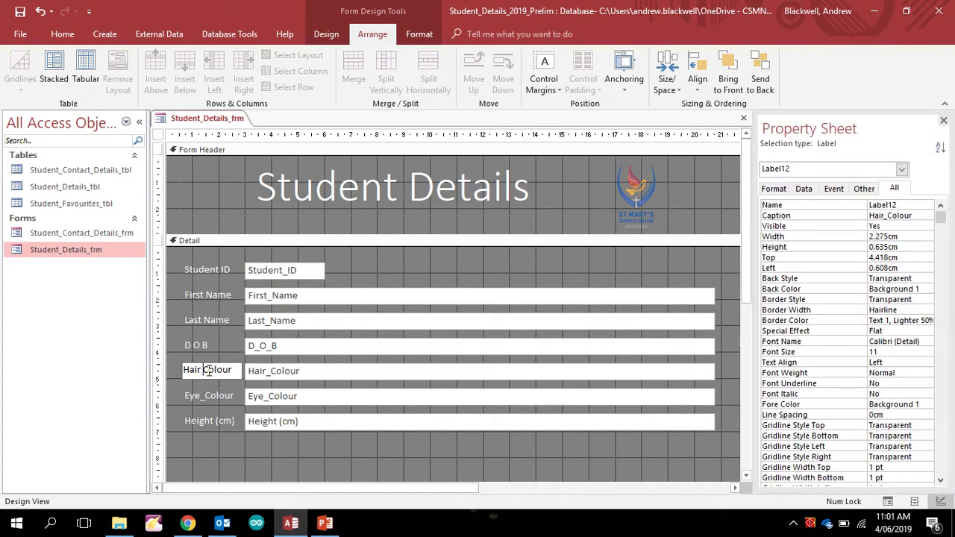
{"action": "left_click", "coordinate": [943, 120]}
{"action": "left_click", "coordinate": [211, 399]}
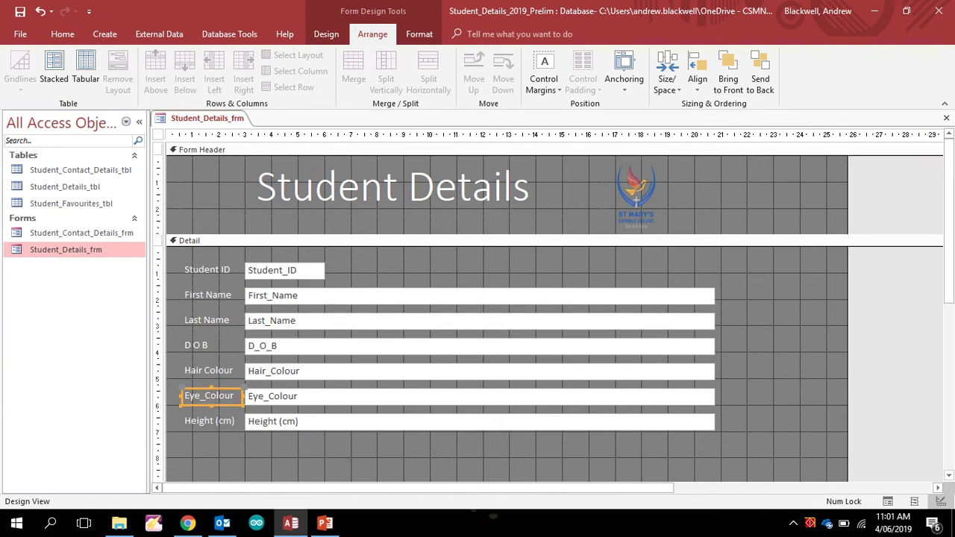
{"action": "left_click", "coordinate": [206, 396]}
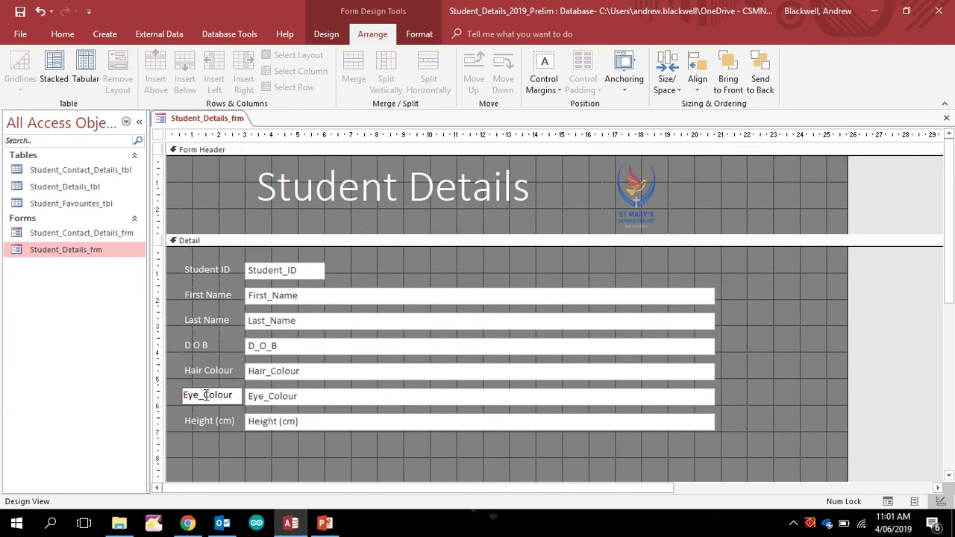
{"action": "key", "text": "BackSpace"}
{"action": "left_click", "coordinate": [428, 260]}
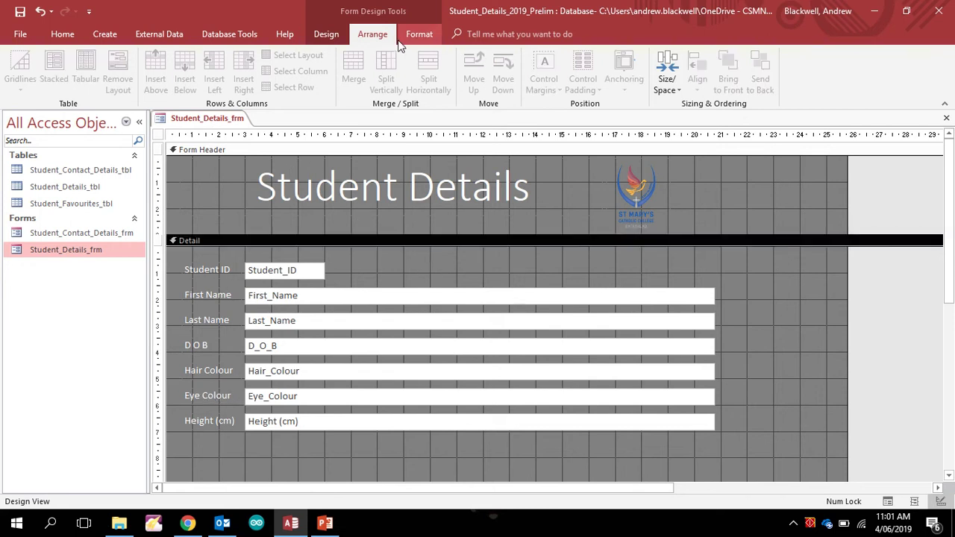
Draw a text box above the Student ID row and type 'Student Details' in it.
{"action": "left_click", "coordinate": [328, 35]}
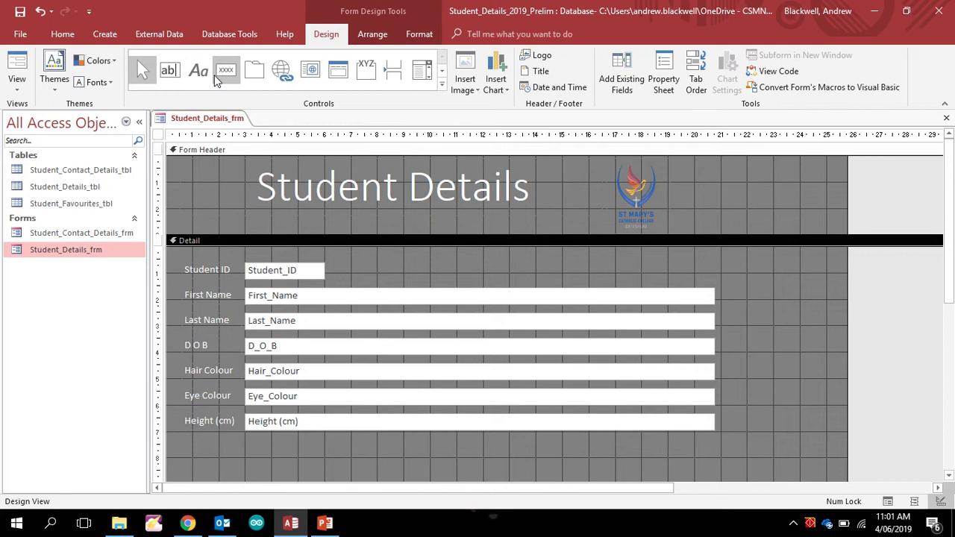
{"action": "left_click", "coordinate": [168, 72]}
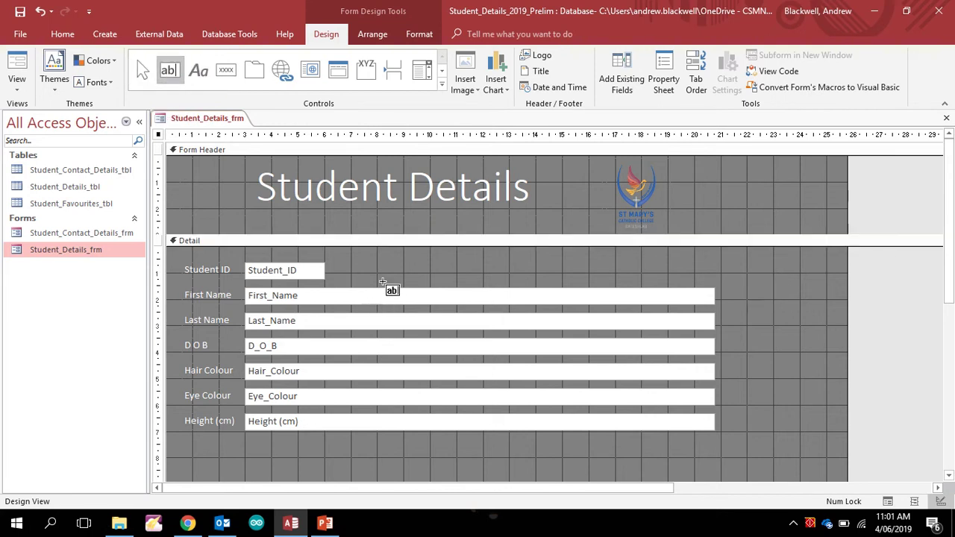
{"action": "left_click_drag", "start_coordinate": [399, 255], "coordinate": [552, 278]}
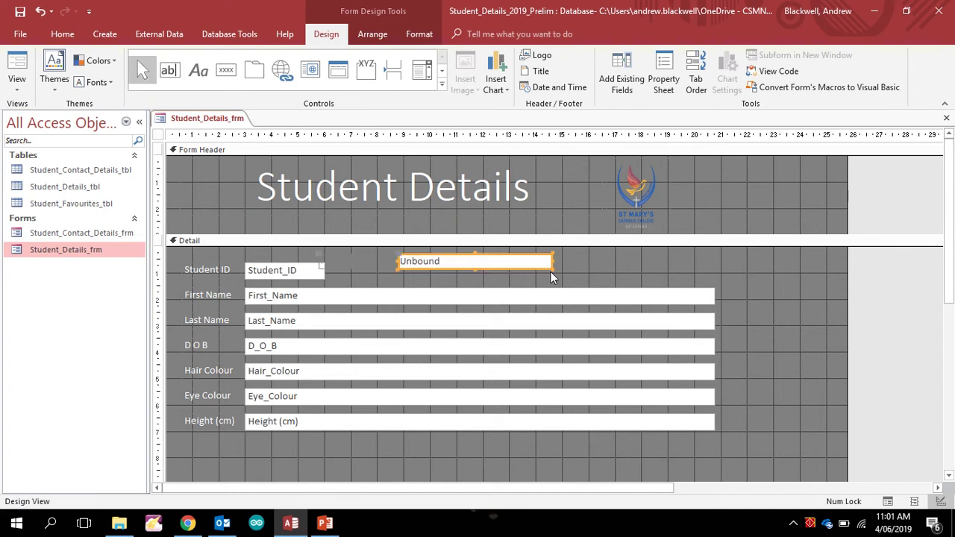
{"action": "left_click", "coordinate": [446, 263]}
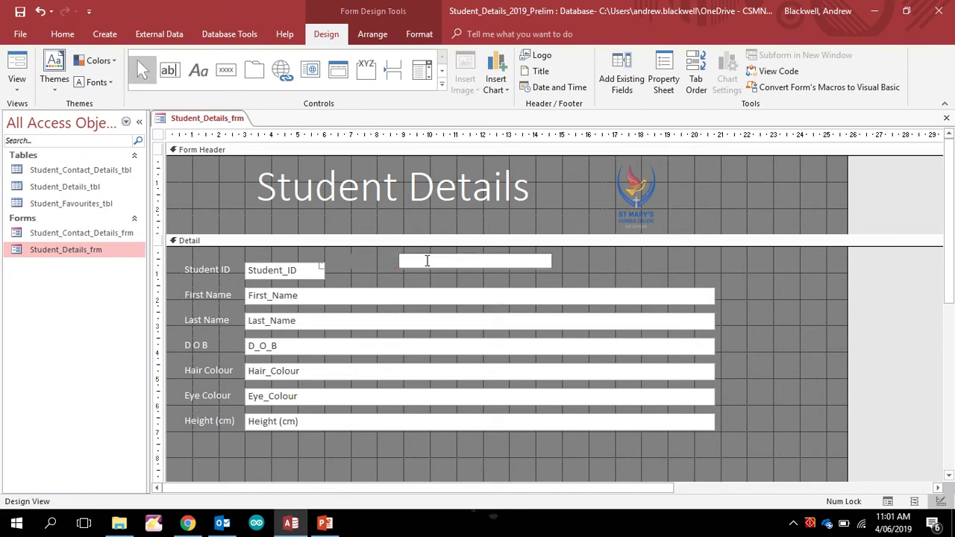
{"action": "type", "text": "Student Details"}
{"action": "left_click", "coordinate": [17, 65]}
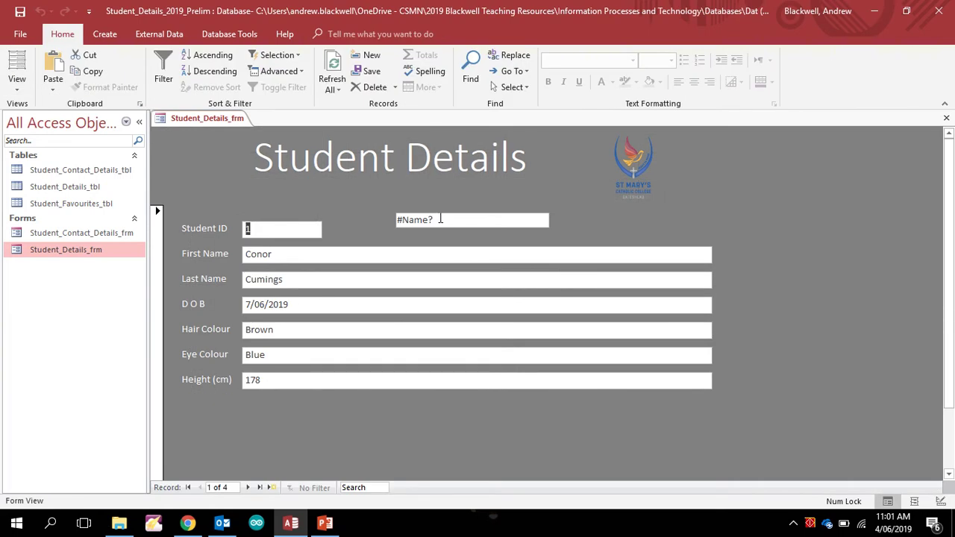
{"action": "left_click", "coordinate": [16, 68]}
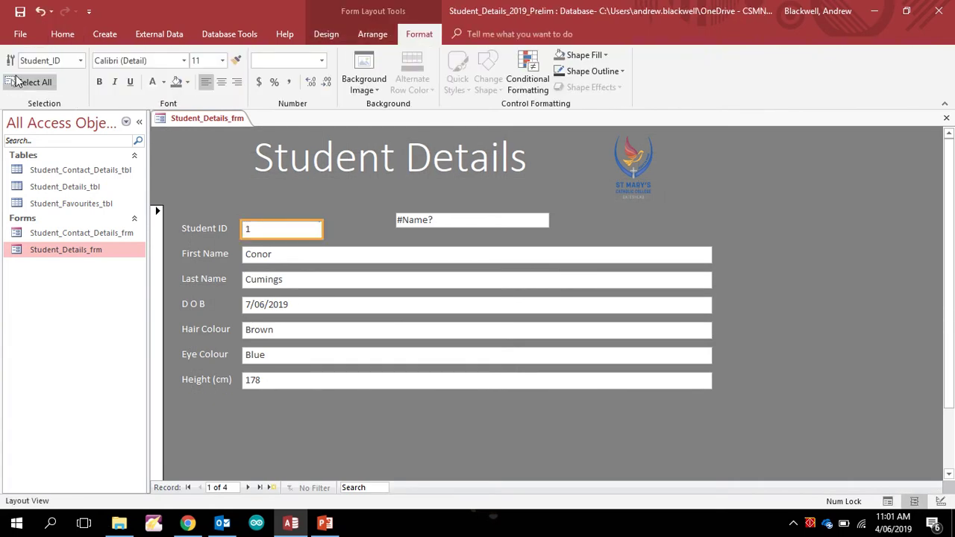
{"action": "left_click", "coordinate": [326, 35]}
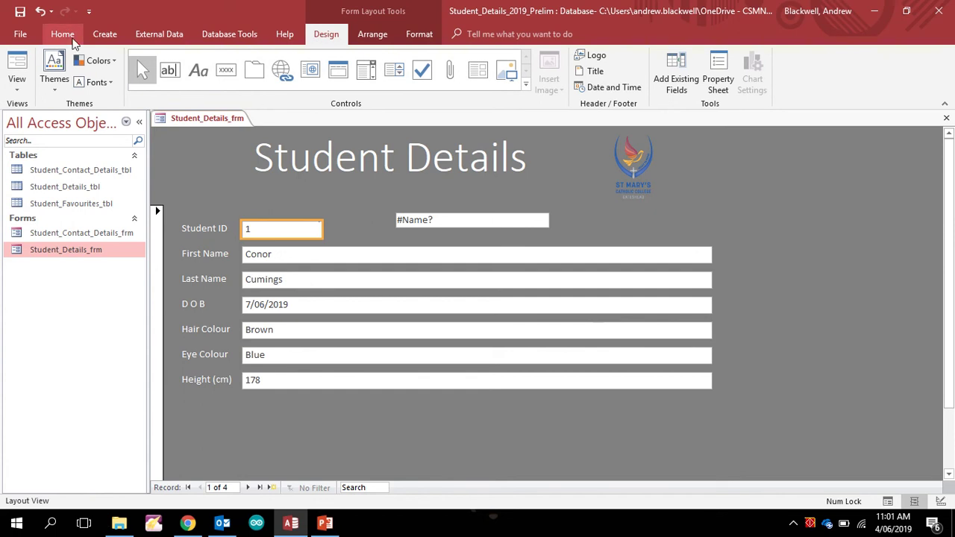
{"action": "left_click", "coordinate": [16, 82]}
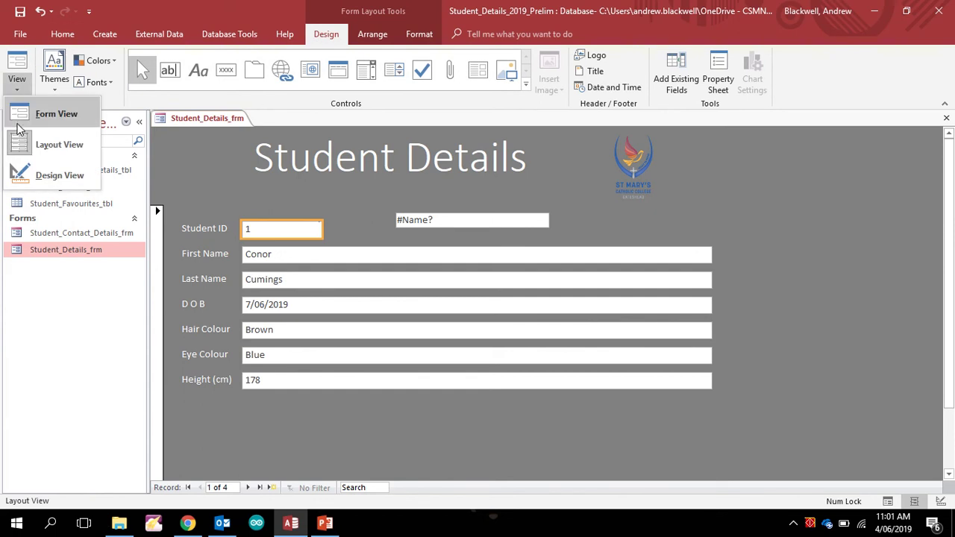
{"action": "left_click", "coordinate": [30, 173]}
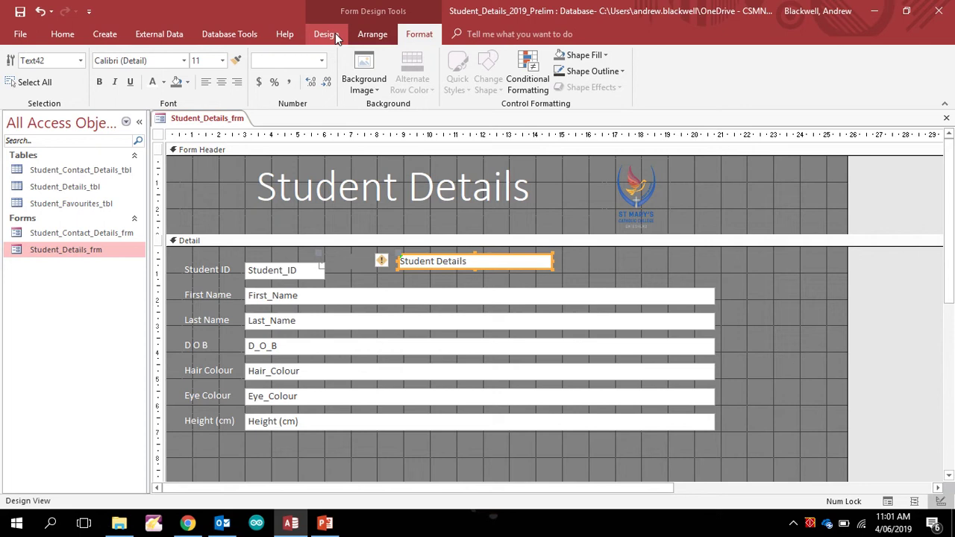
{"action": "left_click", "coordinate": [326, 33]}
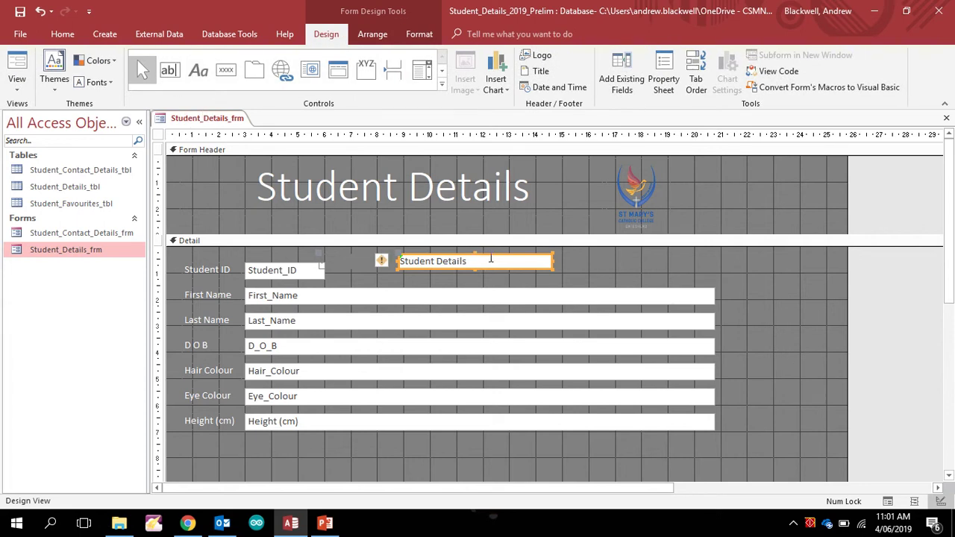
Delete the Student Details box and narrow the six field text boxes below Student ID.
{"action": "key", "text": "Delete"}
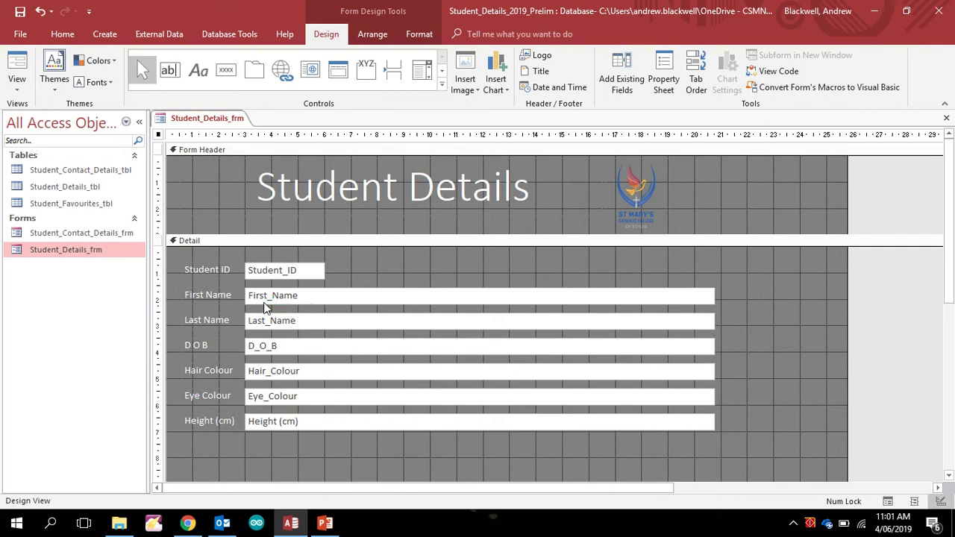
{"action": "left_click_drag", "start_coordinate": [430, 276], "coordinate": [465, 449]}
{"action": "left_click_drag", "start_coordinate": [714, 295], "coordinate": [377, 308]}
{"action": "left_click", "coordinate": [460, 355]}
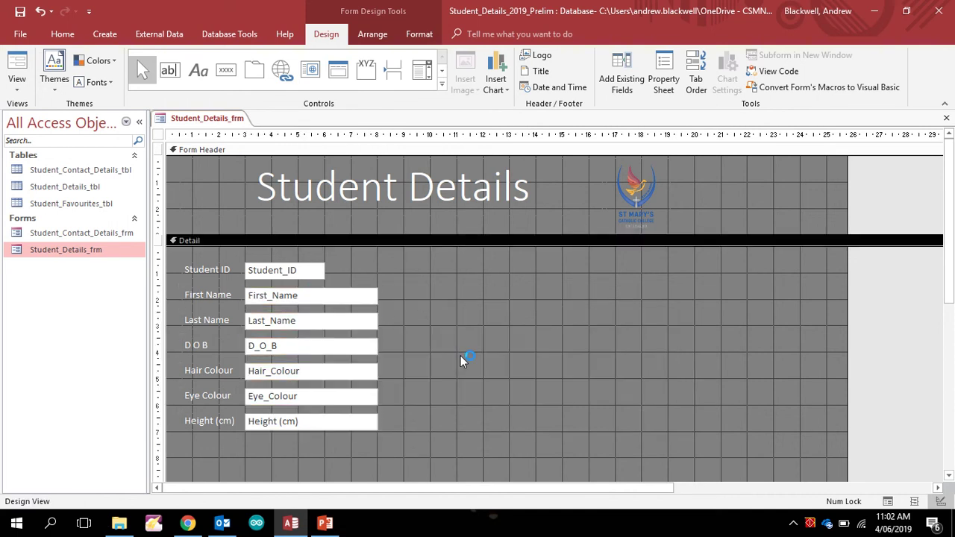
Move Last Name beside First Name, Eye Colour beside Hair Colour, and Height (cm) beside D O B.
{"action": "left_click_drag", "start_coordinate": [418, 318], "coordinate": [193, 321]}
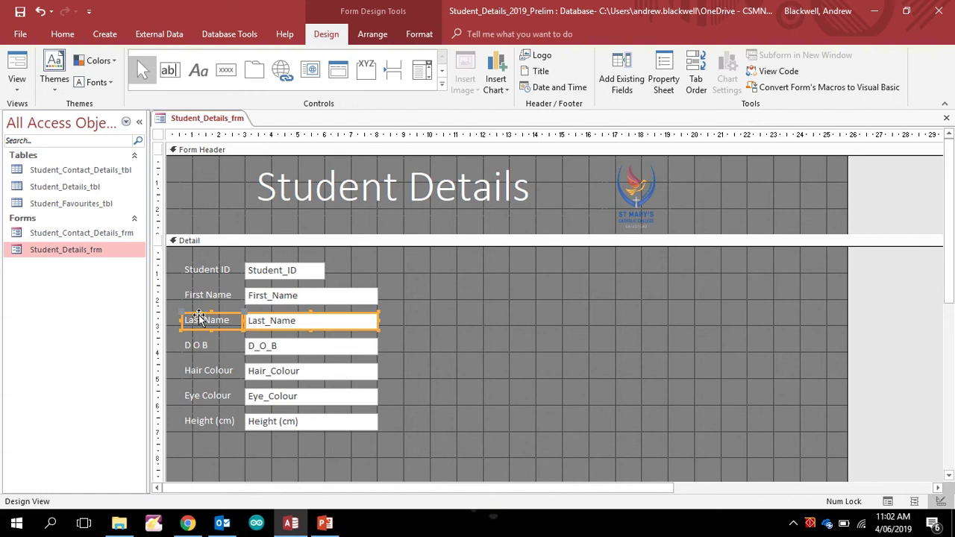
{"action": "left_click", "coordinate": [420, 273]}
{"action": "left_click_drag", "start_coordinate": [415, 290], "coordinate": [421, 293]}
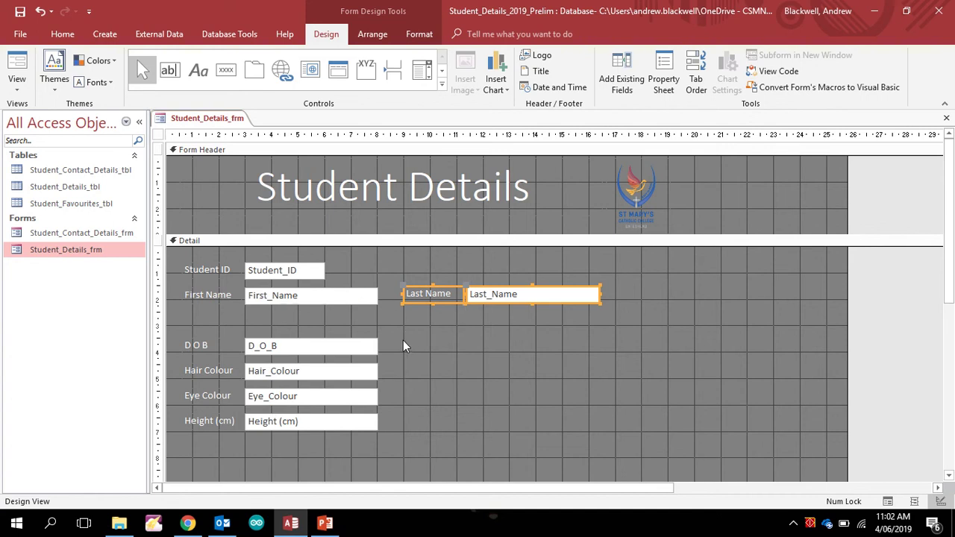
{"action": "mouse_move", "coordinate": [403, 342]}
{"action": "left_mouse_down"}
{"action": "mouse_move", "coordinate": [164, 344]}
{"action": "mouse_move", "coordinate": [184, 348]}
{"action": "mouse_move", "coordinate": [195, 324]}
{"action": "left_mouse_up"}
{"action": "left_click_drag", "start_coordinate": [400, 369], "coordinate": [197, 356]}
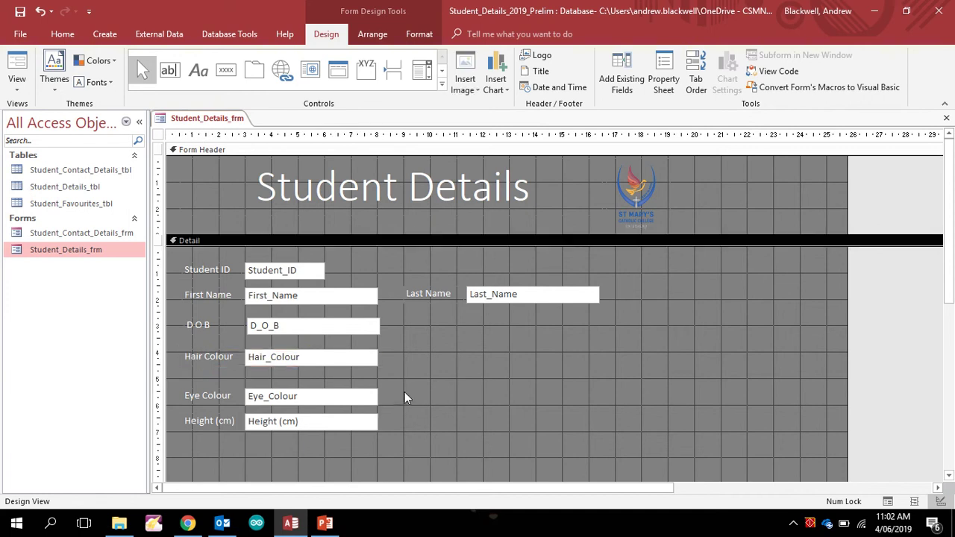
{"action": "left_click_drag", "start_coordinate": [404, 392], "coordinate": [432, 358]}
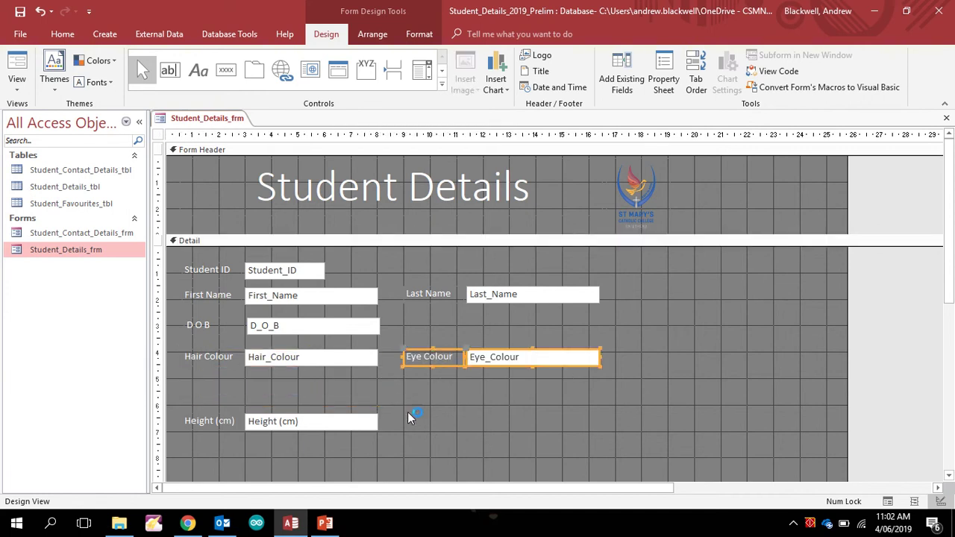
{"action": "left_click_drag", "start_coordinate": [407, 412], "coordinate": [214, 420]}
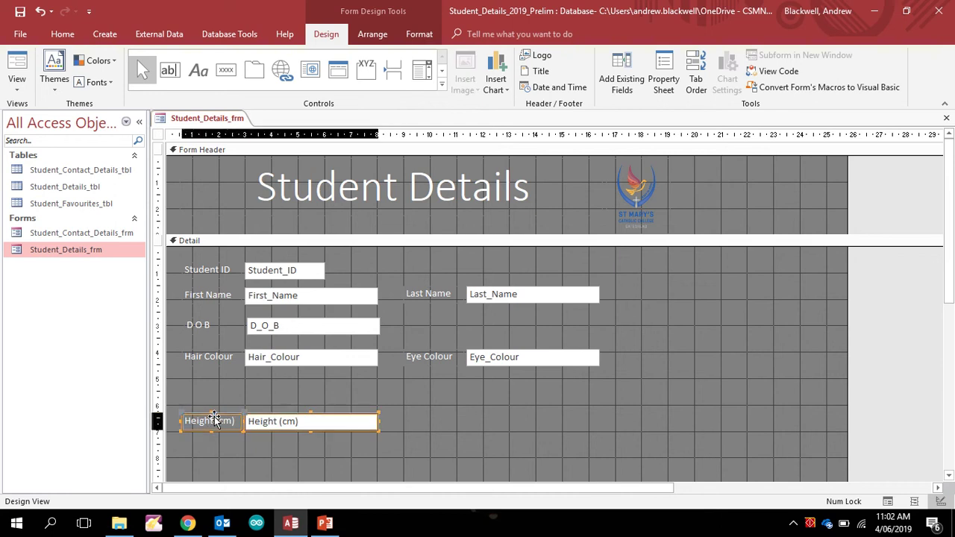
{"action": "left_click_drag", "start_coordinate": [404, 326], "coordinate": [435, 322]}
Select all Detail fields and shift them further right.
{"action": "left_click", "coordinate": [463, 404]}
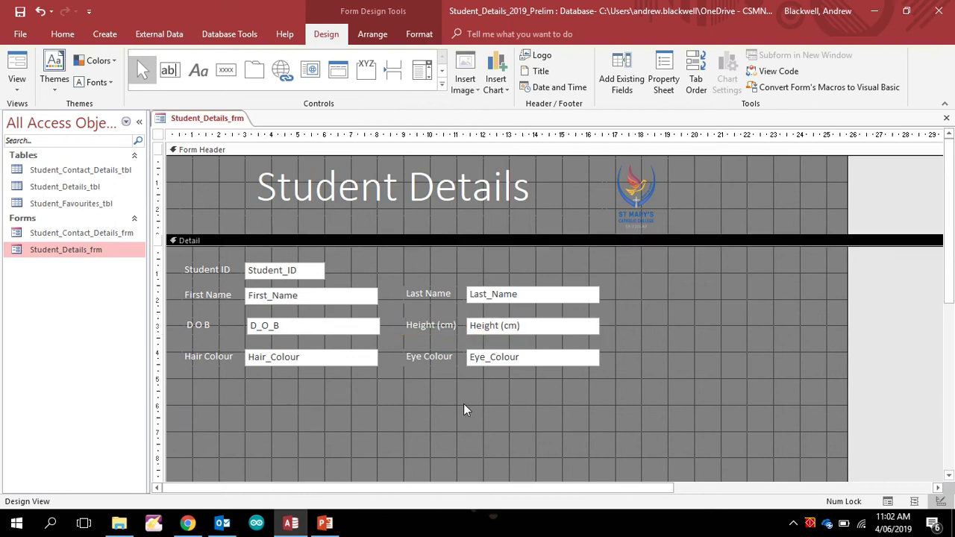
{"action": "left_click_drag", "start_coordinate": [636, 406], "coordinate": [179, 256]}
{"action": "left_click_drag", "start_coordinate": [256, 275], "coordinate": [298, 277]}
Make the form narrower and nudge all controls slightly to the left.
{"action": "left_click", "coordinate": [323, 412]}
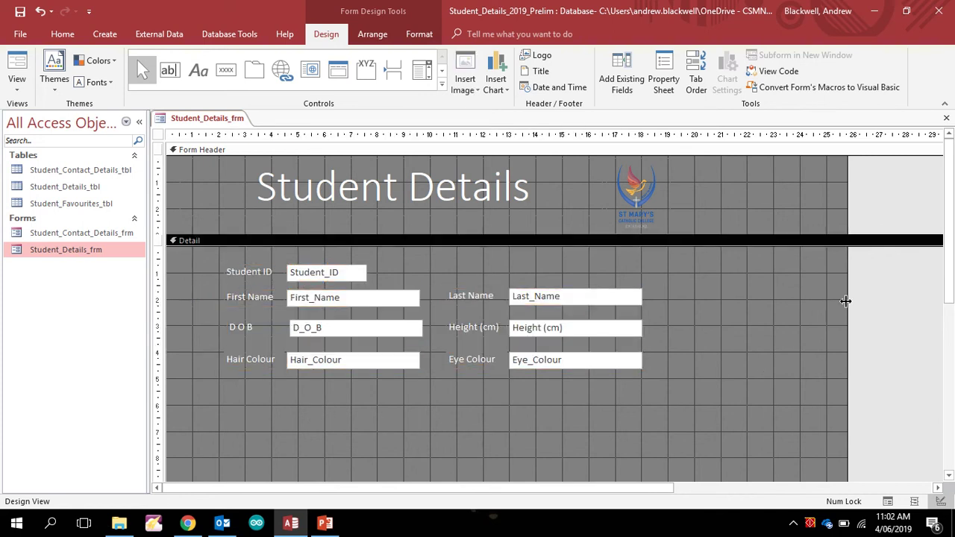
{"action": "left_click_drag", "start_coordinate": [846, 301], "coordinate": [695, 289]}
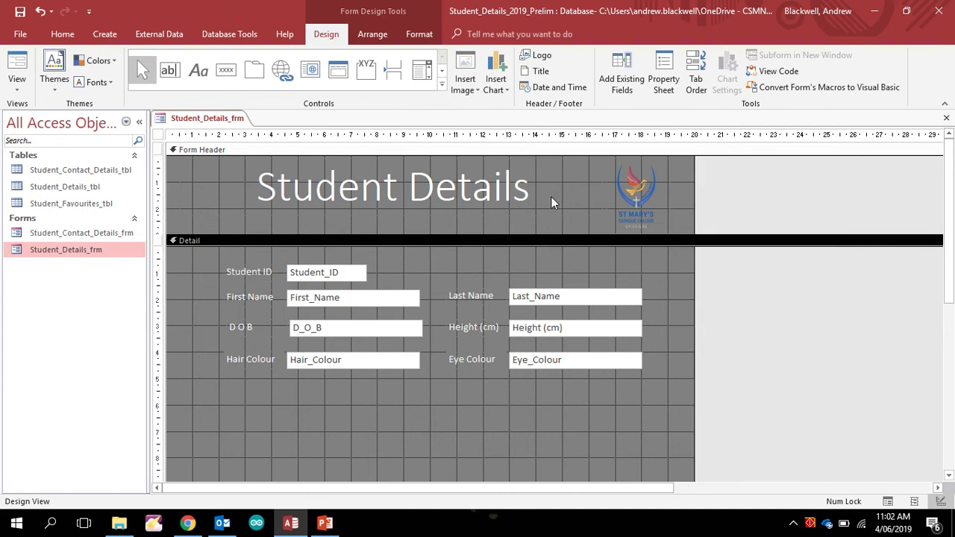
{"action": "left_click", "coordinate": [391, 168]}
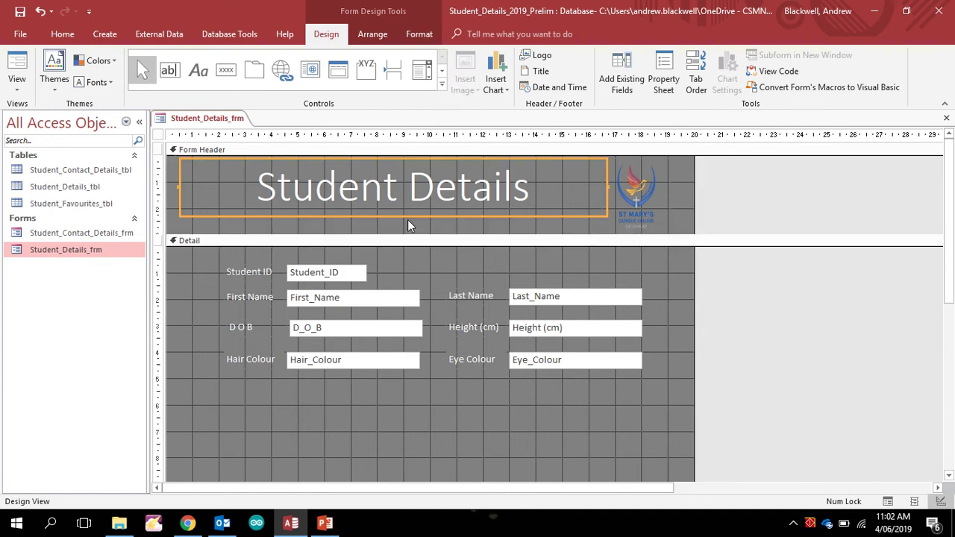
{"action": "left_click", "coordinate": [677, 169]}
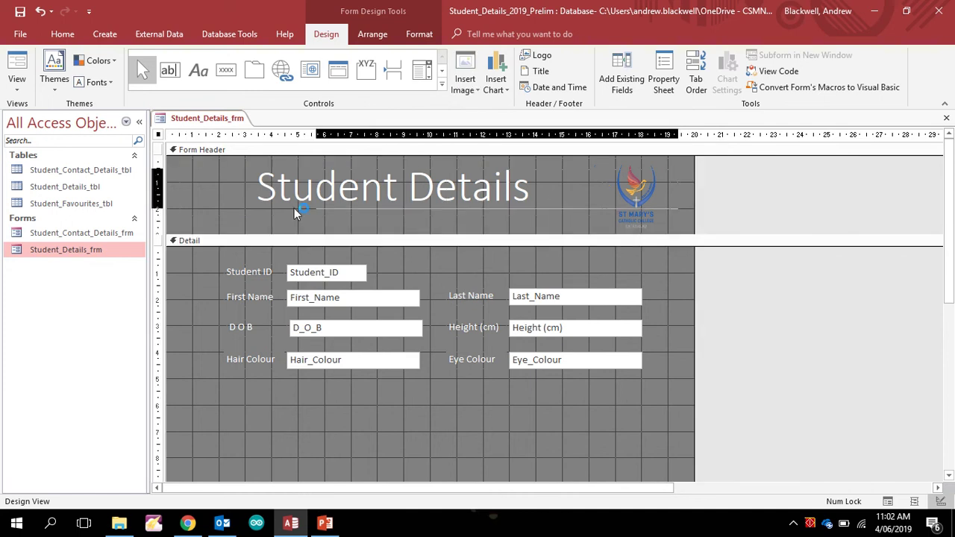
{"action": "key", "text": "ctrl+a"}
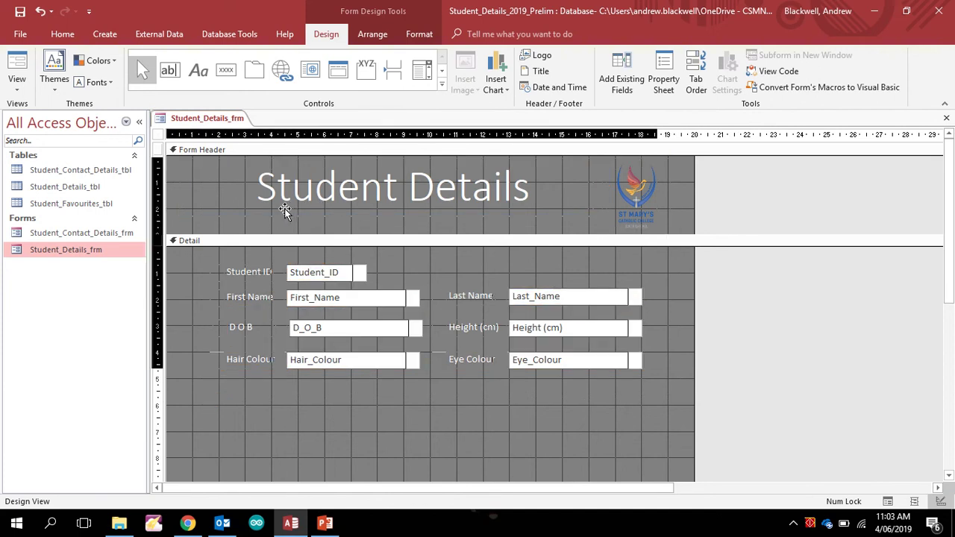
{"action": "key", "text": "Left"}
{"action": "left_click", "coordinate": [691, 285]}
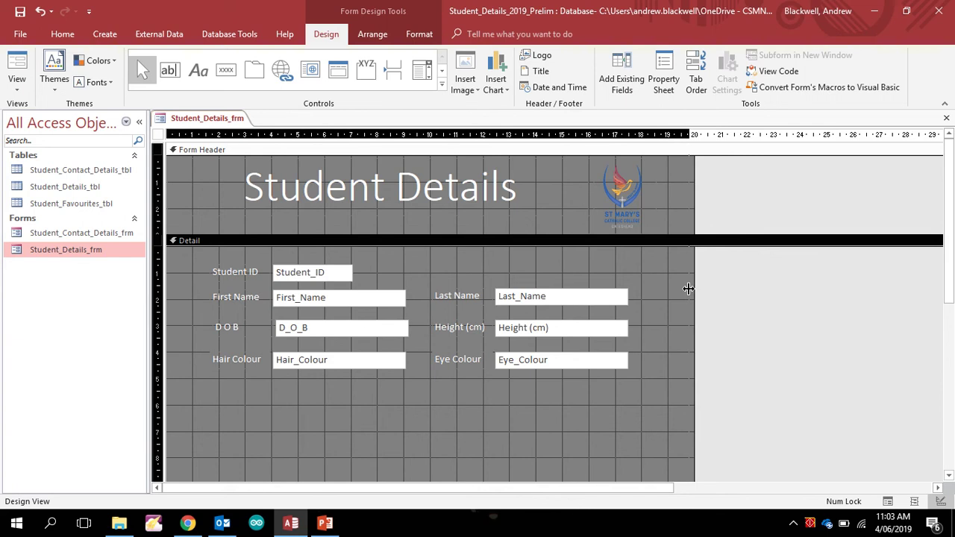
{"action": "left_click_drag", "start_coordinate": [688, 288], "coordinate": [683, 289]}
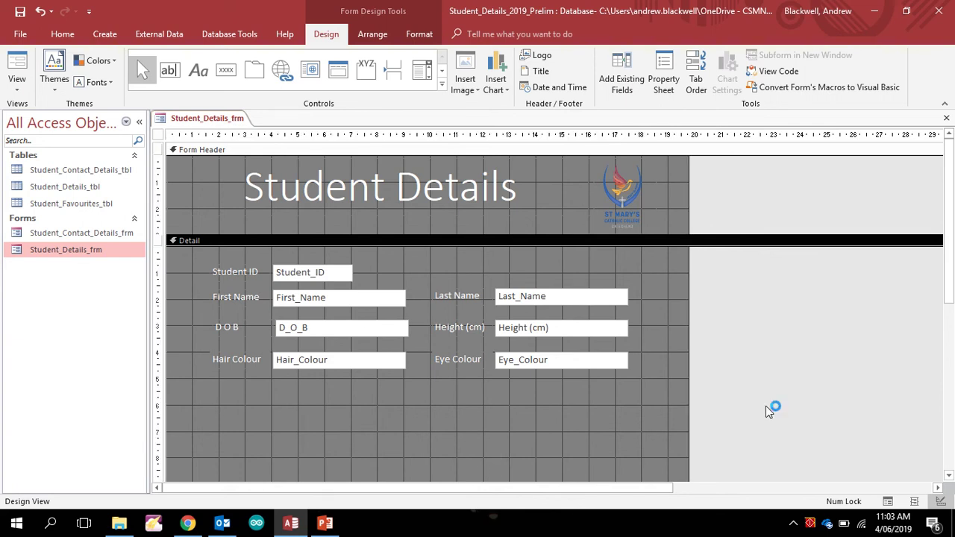
Resize the Detail section so it ends just below the Hair Colour and Eye Colour row.
{"action": "scroll", "coordinate": [946, 470], "scroll_direction": "down", "scroll_amount": 5}
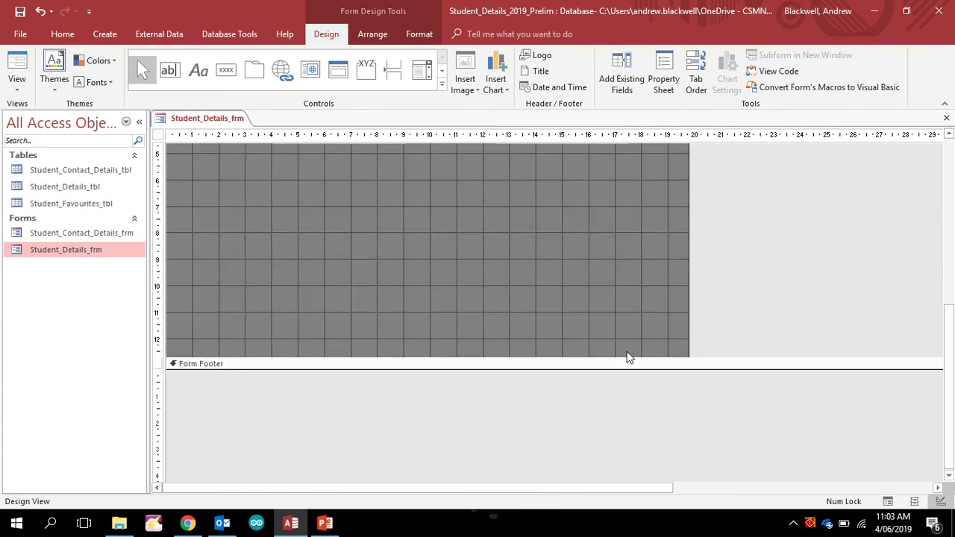
{"action": "left_click_drag", "start_coordinate": [610, 359], "coordinate": [598, 155]}
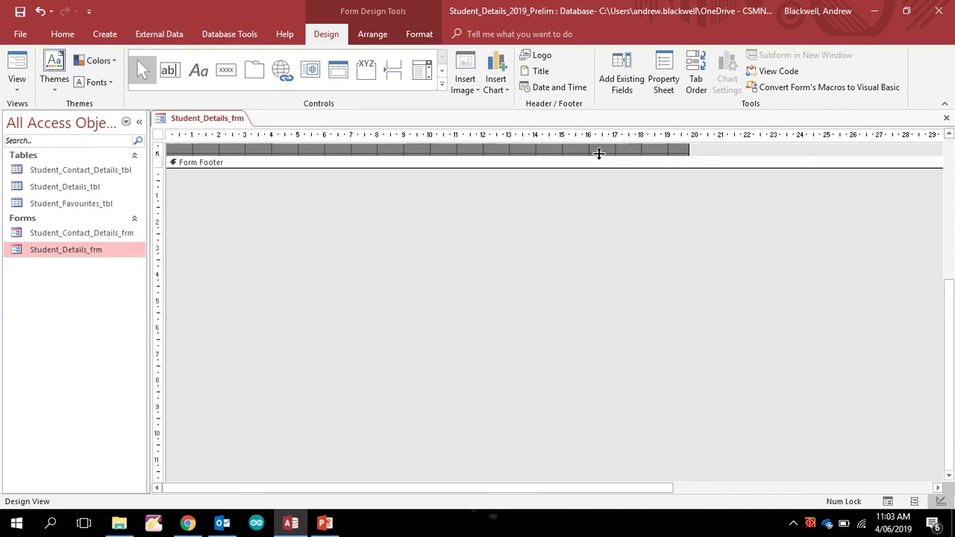
{"action": "scroll", "coordinate": [952, 148], "scroll_direction": "up", "scroll_amount": 5}
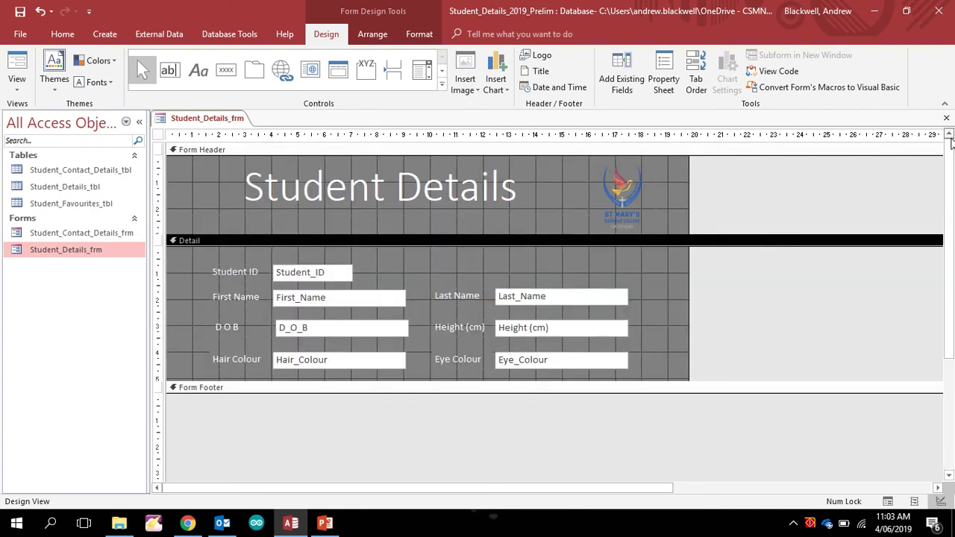
{"action": "left_click_drag", "start_coordinate": [695, 382], "coordinate": [698, 403]}
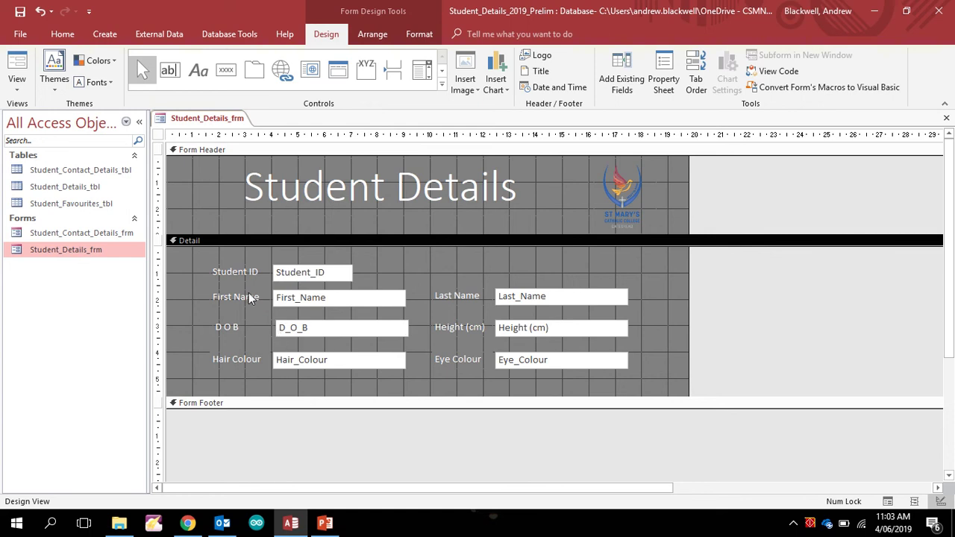
Left-align the four labels in the left column using Arrange > Align > Left.
{"action": "left_click", "coordinate": [225, 261]}
{"action": "left_click", "coordinate": [219, 254]}
{"action": "left_click_drag", "start_coordinate": [219, 254], "coordinate": [238, 366]}
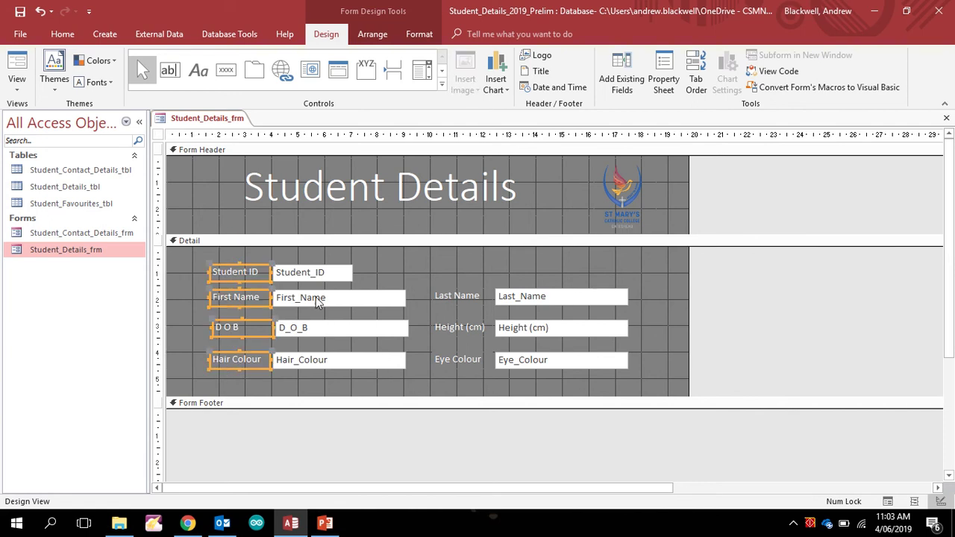
{"action": "left_click", "coordinate": [377, 36]}
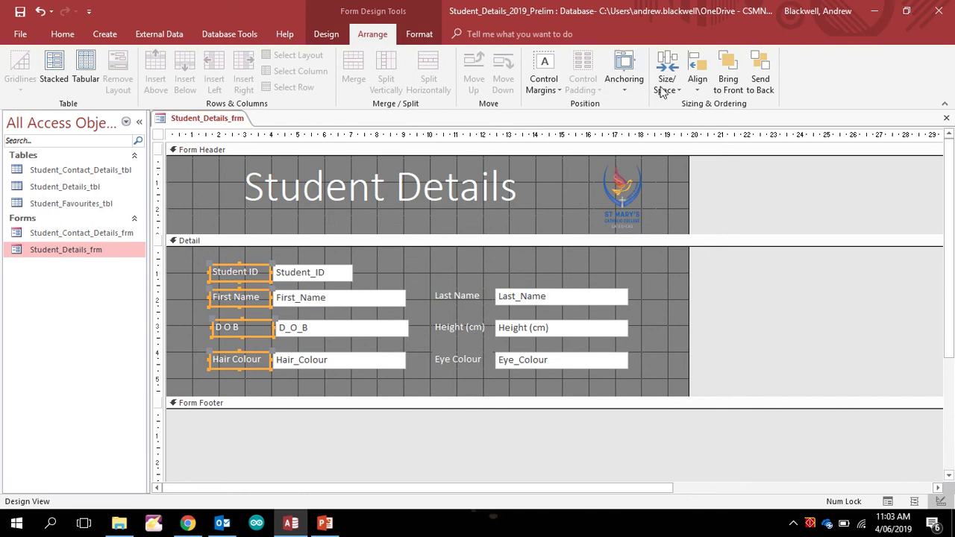
{"action": "left_click", "coordinate": [693, 84]}
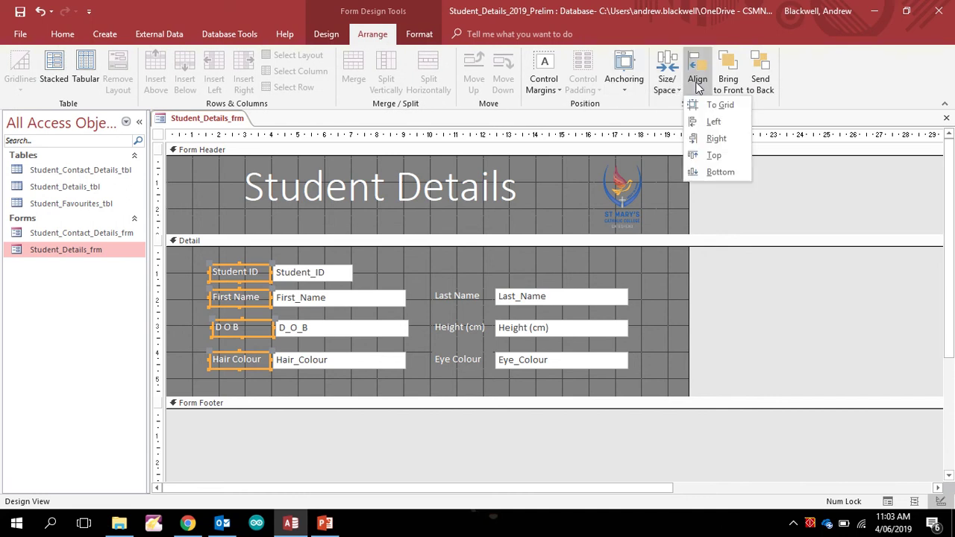
{"action": "left_click", "coordinate": [710, 127]}
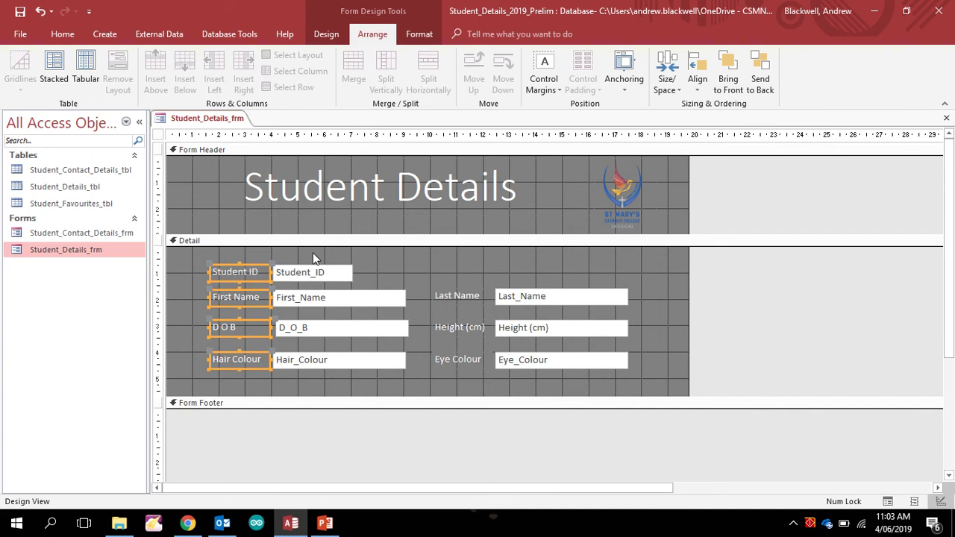
Left-align the four left-column text boxes, then select the whole left column.
{"action": "left_click_drag", "start_coordinate": [313, 252], "coordinate": [340, 380]}
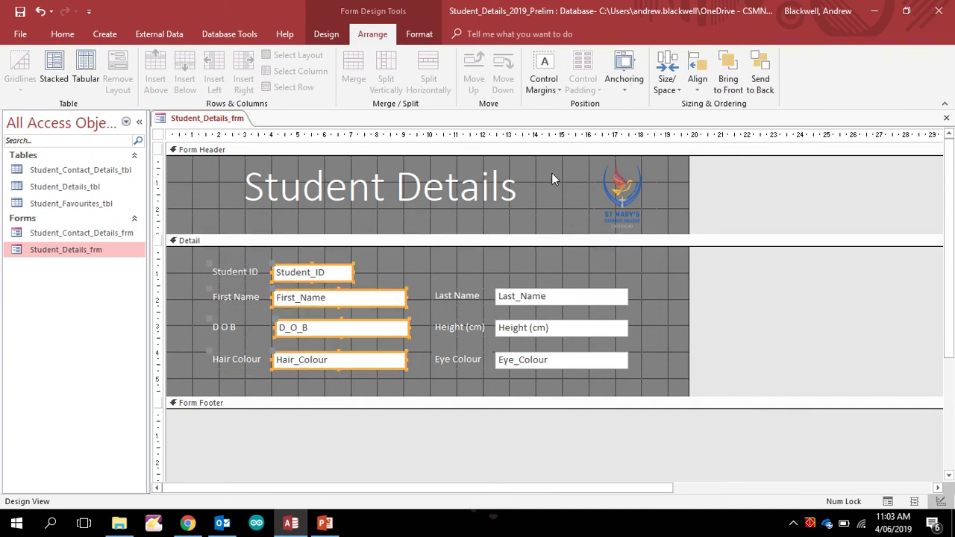
{"action": "left_click", "coordinate": [697, 81]}
{"action": "left_click", "coordinate": [705, 122]}
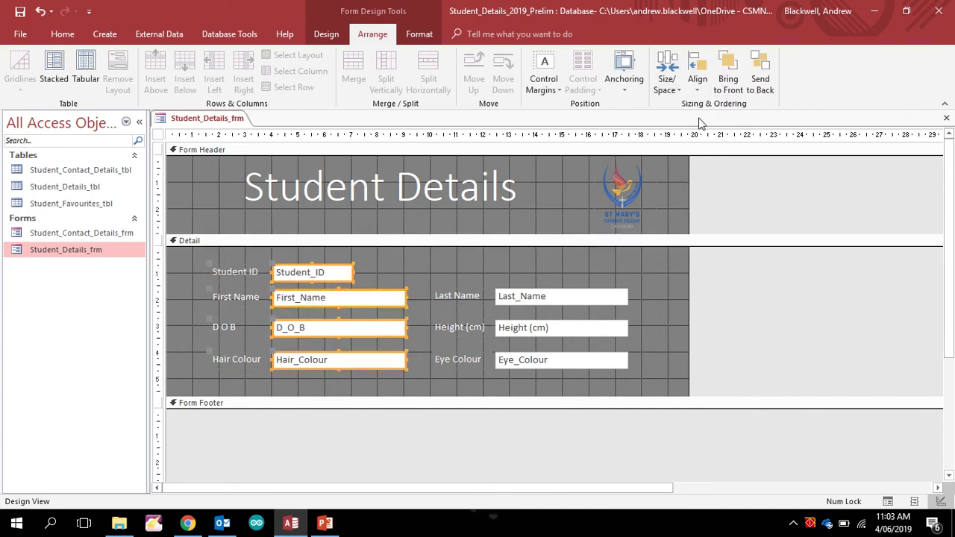
{"action": "left_click", "coordinate": [430, 263]}
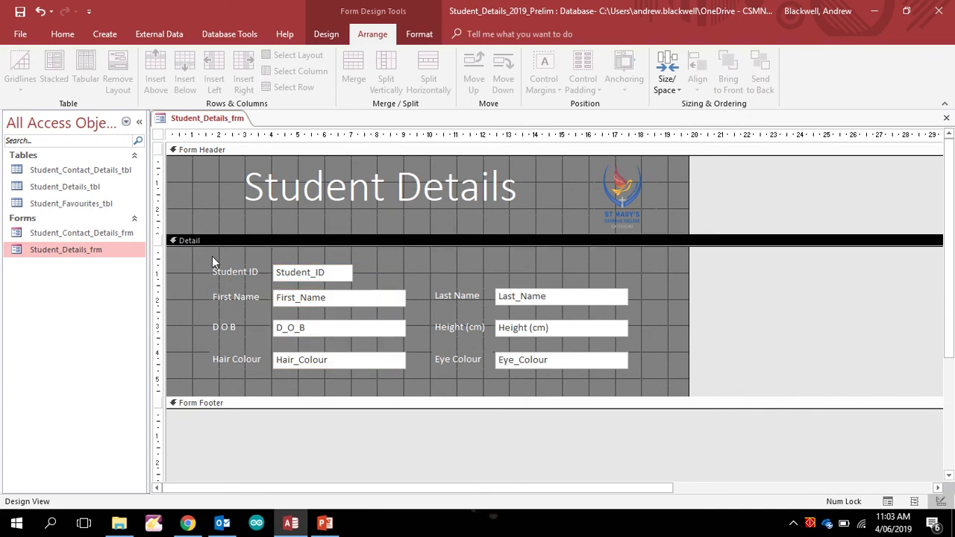
{"action": "left_click_drag", "start_coordinate": [227, 252], "coordinate": [345, 380]}
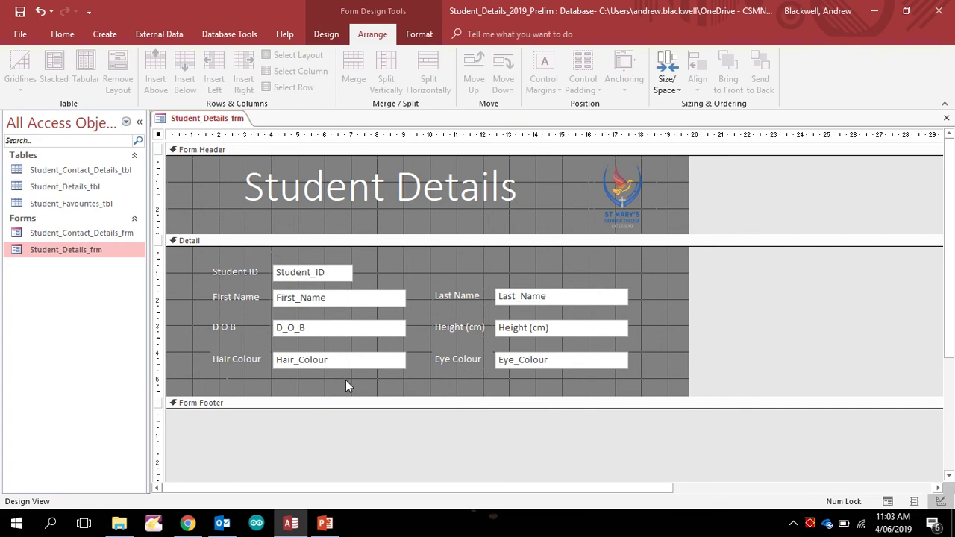
Space the left-column rows equally and bottom-align Last Name with First Name.
{"action": "left_click", "coordinate": [670, 83]}
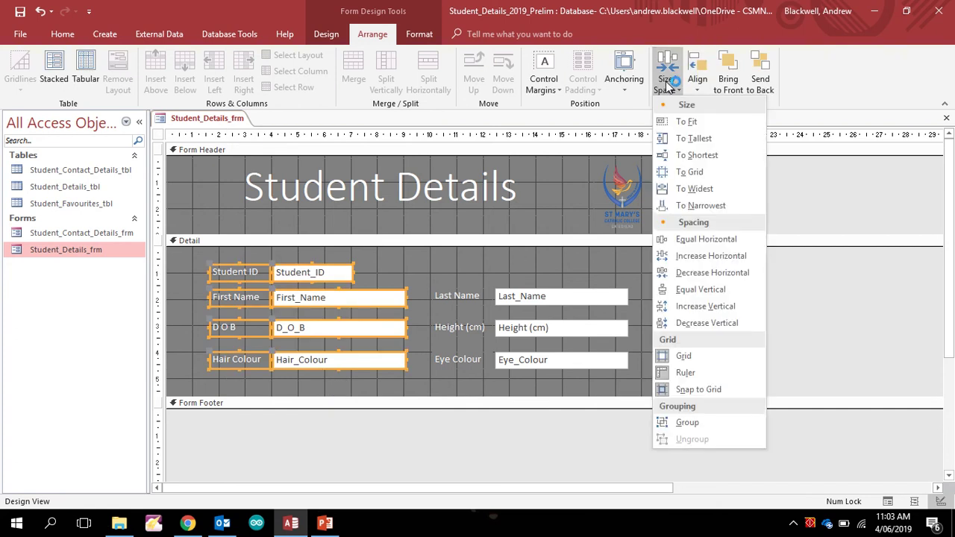
{"action": "left_click", "coordinate": [695, 291]}
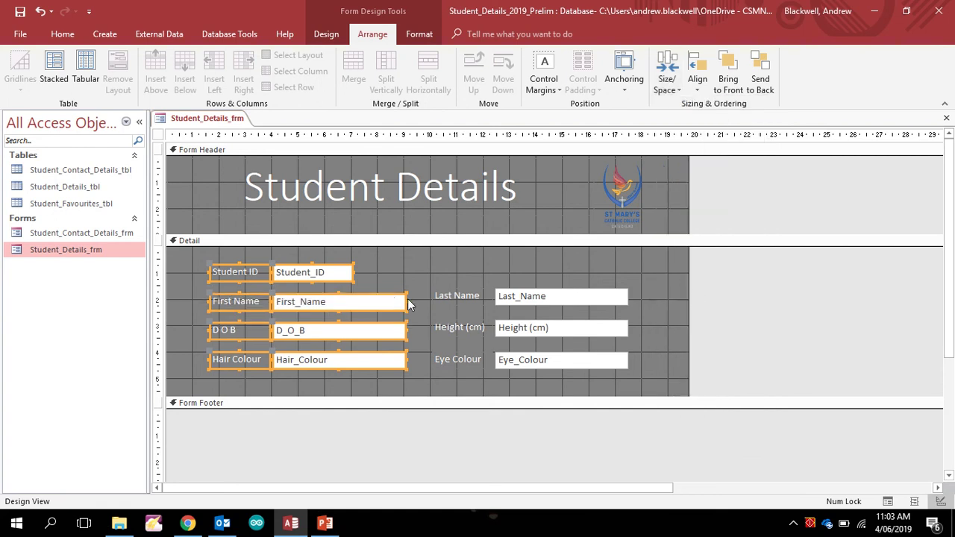
{"action": "left_click", "coordinate": [425, 271]}
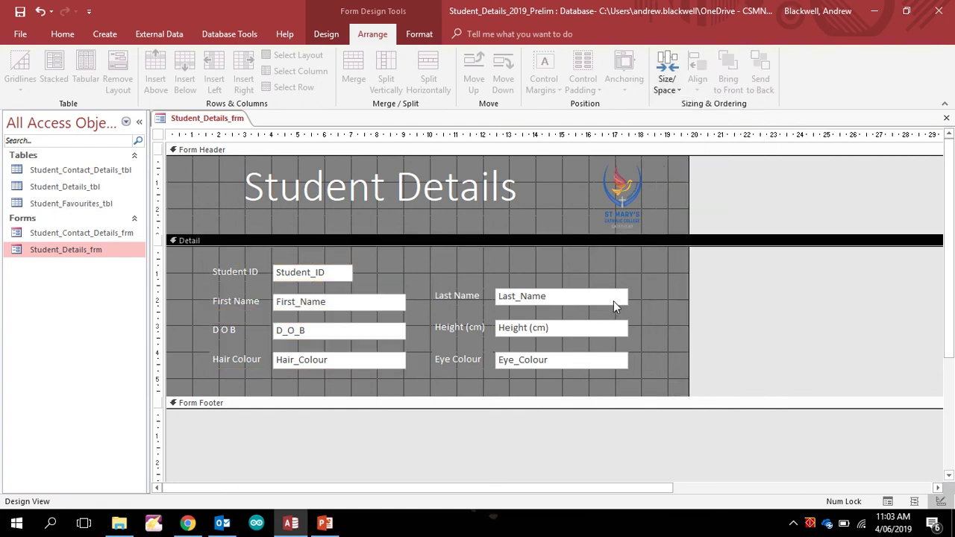
{"action": "left_click_drag", "start_coordinate": [645, 302], "coordinate": [248, 299]}
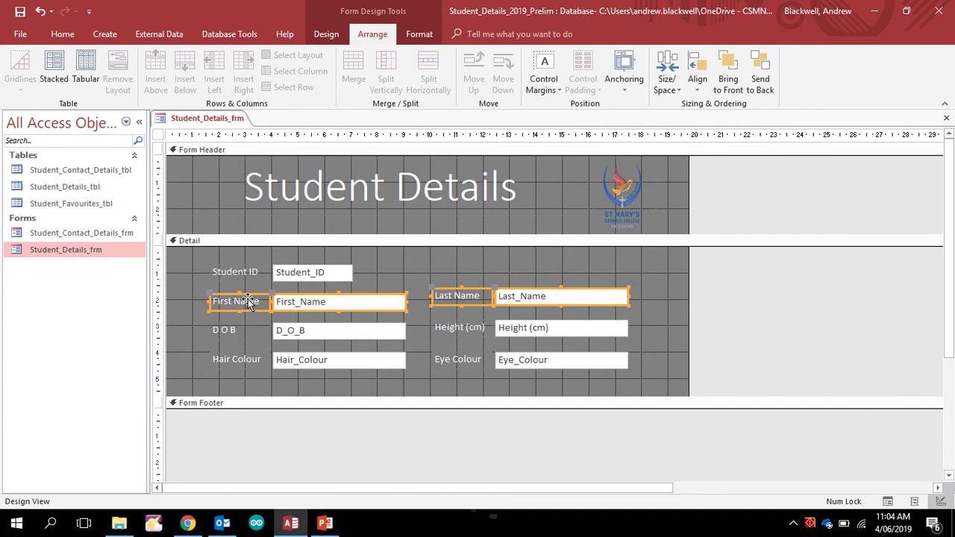
{"action": "left_click", "coordinate": [697, 88]}
{"action": "left_click", "coordinate": [713, 171]}
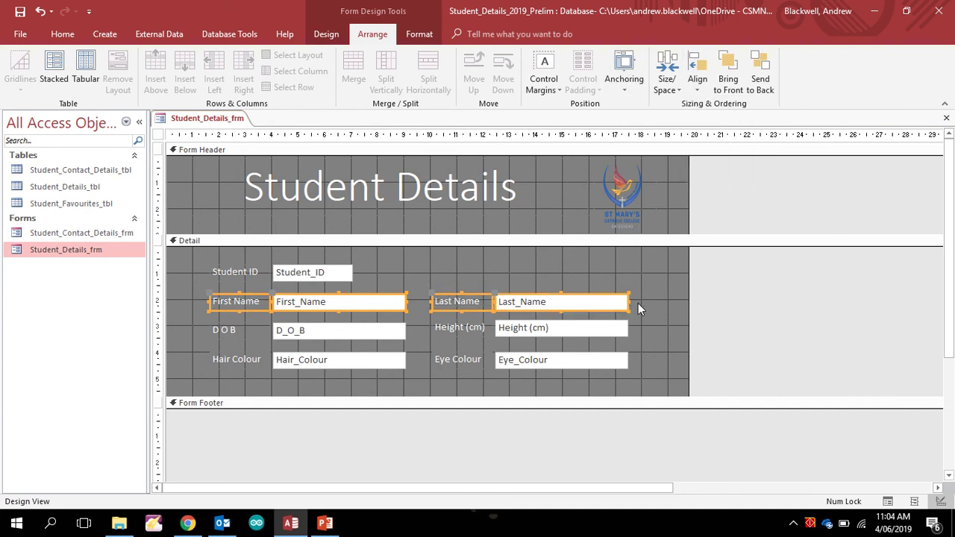
{"action": "double_click", "coordinate": [647, 326]}
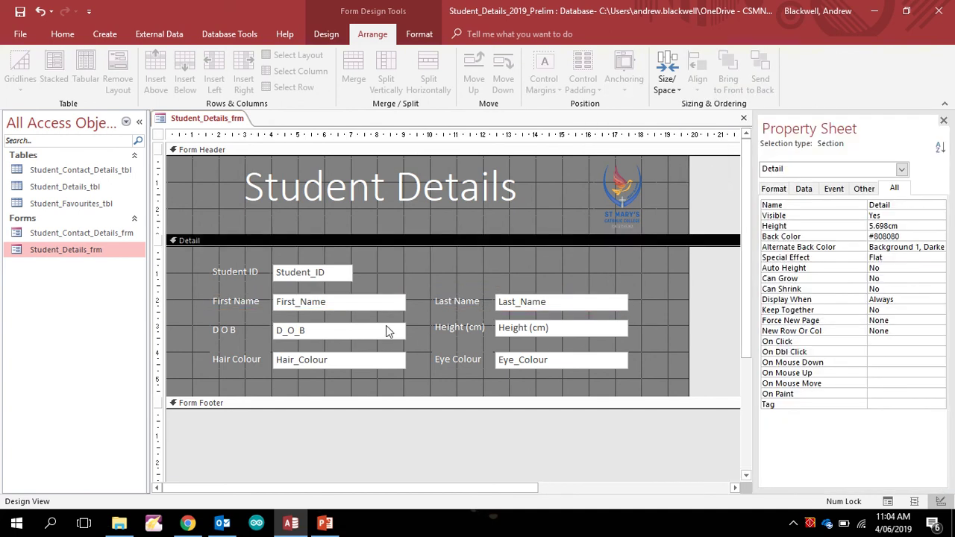
Bottom-align Height (cm) with D O B and Eye Colour with Hair Colour.
{"action": "left_click_drag", "start_coordinate": [651, 328], "coordinate": [205, 326]}
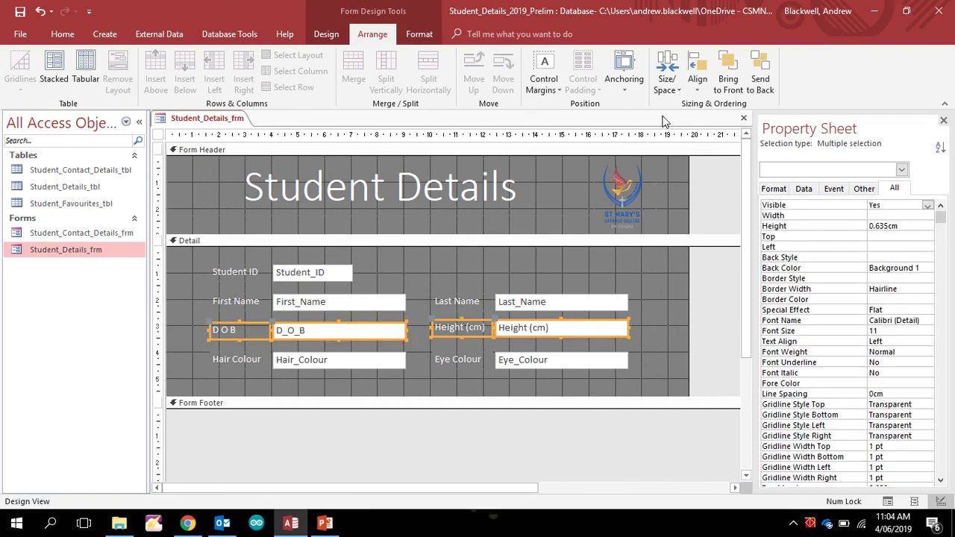
{"action": "left_click", "coordinate": [697, 74]}
{"action": "left_click", "coordinate": [709, 175]}
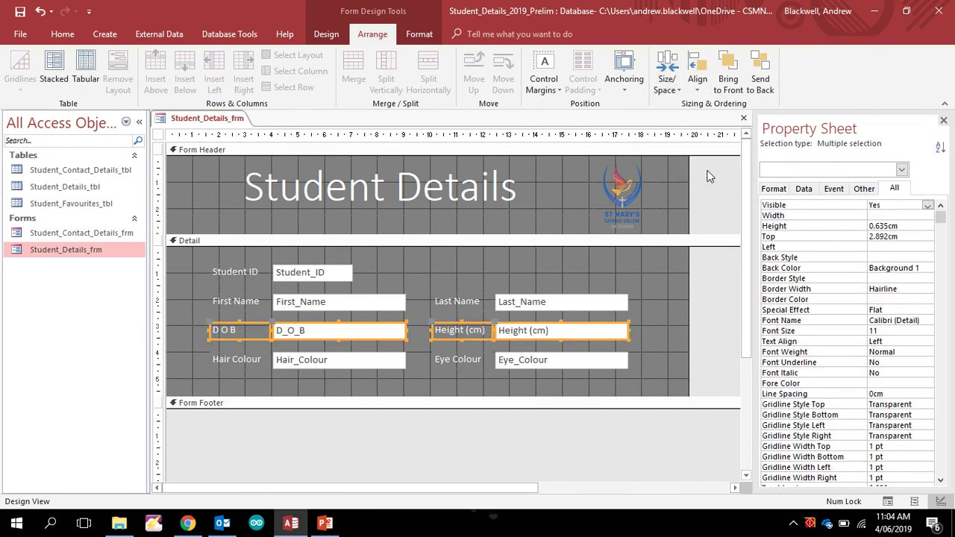
{"action": "left_click", "coordinate": [650, 360]}
{"action": "left_click_drag", "start_coordinate": [651, 358], "coordinate": [195, 370]}
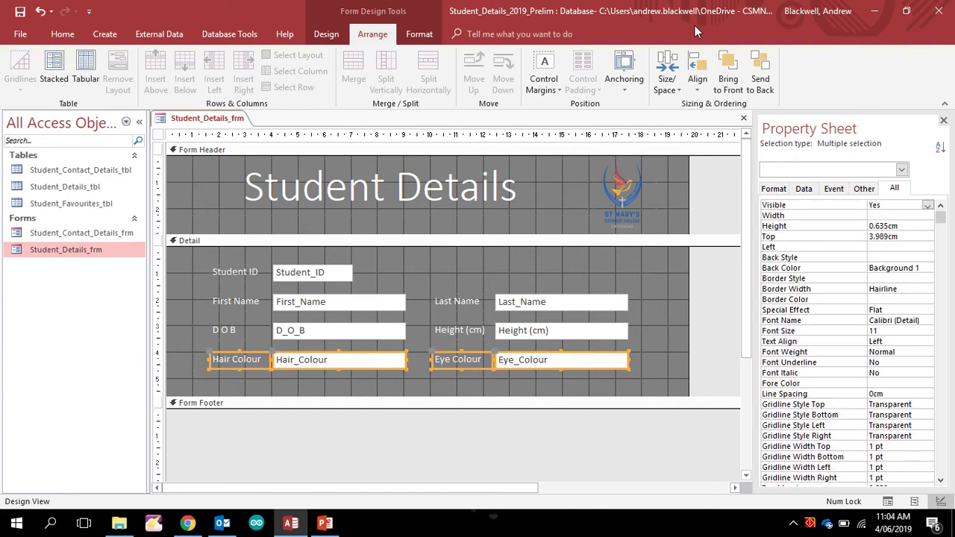
{"action": "left_click", "coordinate": [698, 74]}
{"action": "left_click", "coordinate": [710, 173]}
{"action": "left_click", "coordinate": [671, 316]}
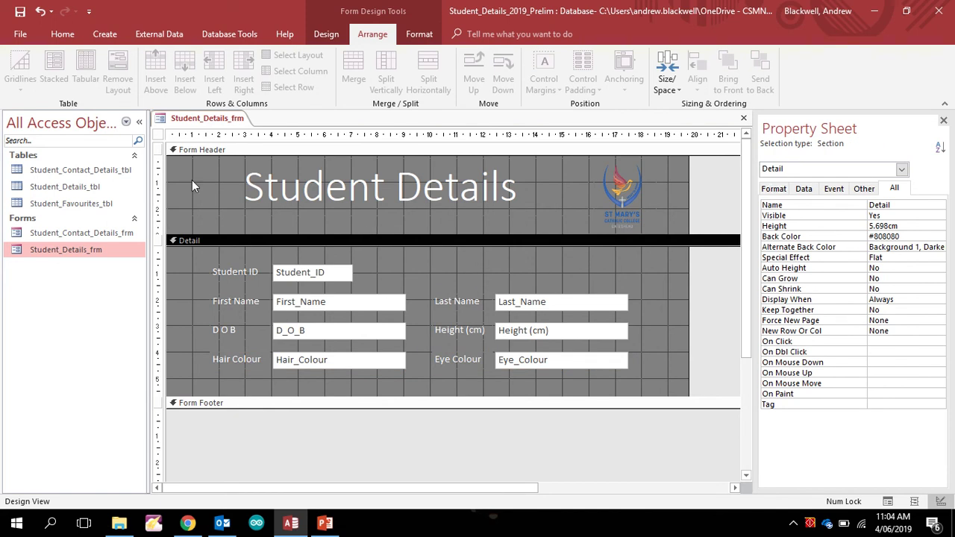
{"action": "left_click", "coordinate": [327, 34]}
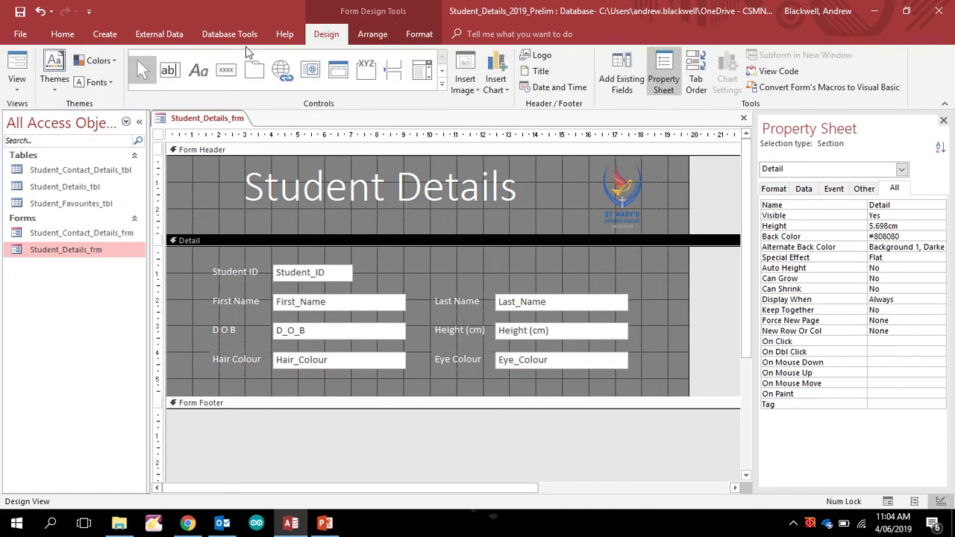
{"action": "left_click", "coordinate": [16, 69]}
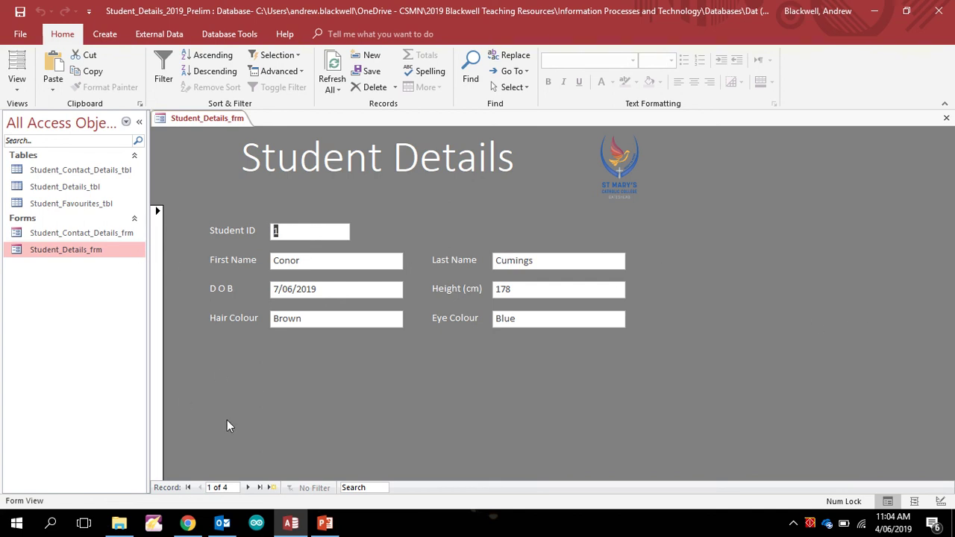
{"action": "left_click", "coordinate": [16, 82]}
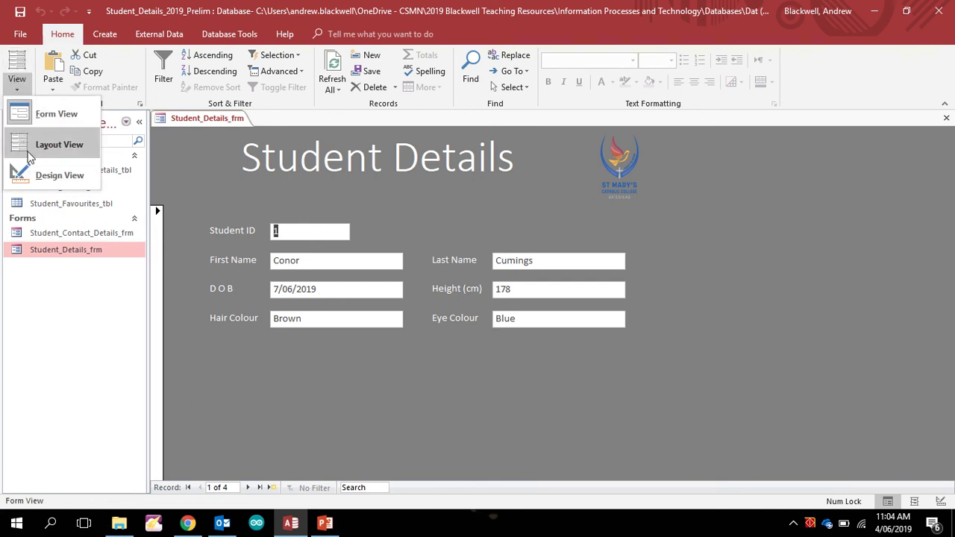
{"action": "left_click", "coordinate": [34, 175]}
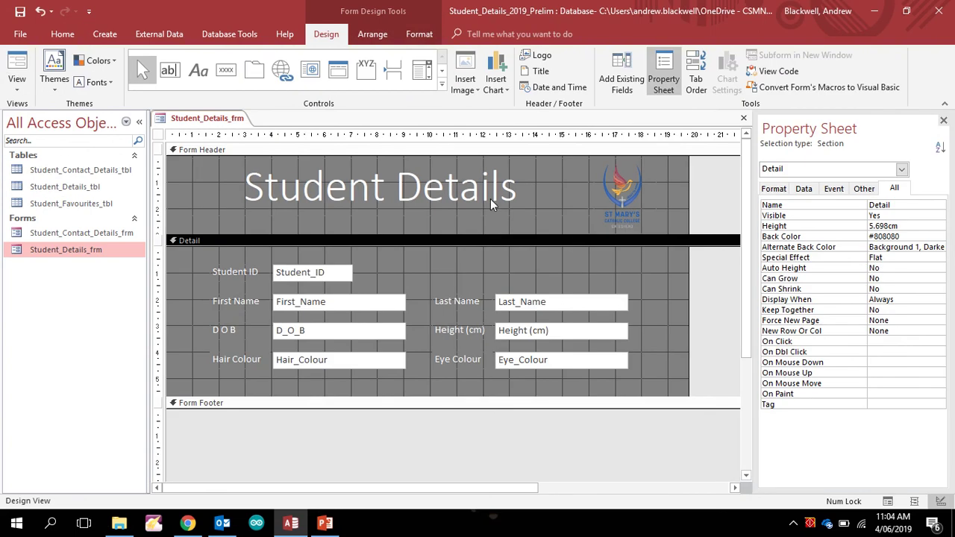
Close the Property Sheet and drag the Form Footer open into a visible band below Detail.
{"action": "left_click", "coordinate": [944, 121]}
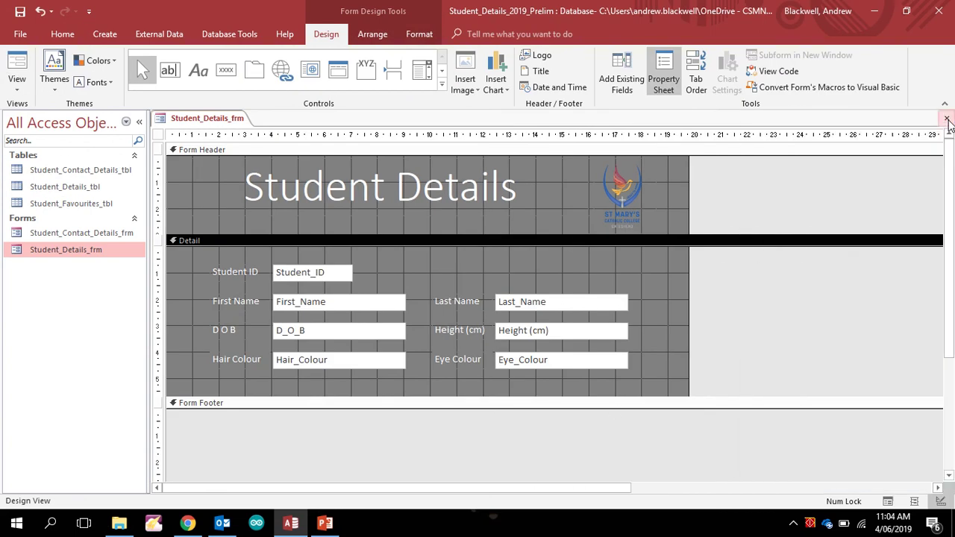
{"action": "left_click", "coordinate": [482, 410]}
{"action": "left_click_drag", "start_coordinate": [482, 410], "coordinate": [479, 454]}
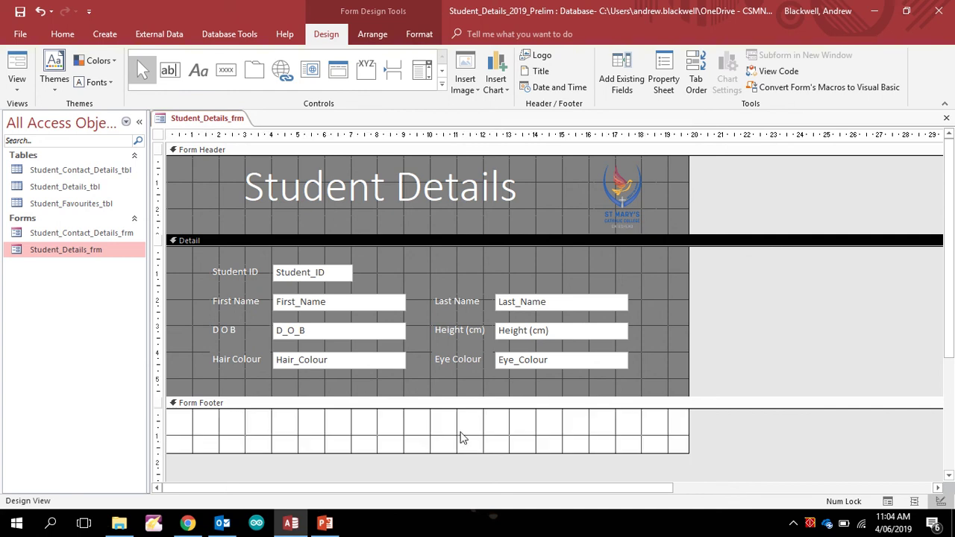
{"action": "right_click", "coordinate": [461, 433]}
{"action": "key", "text": "Escape"}
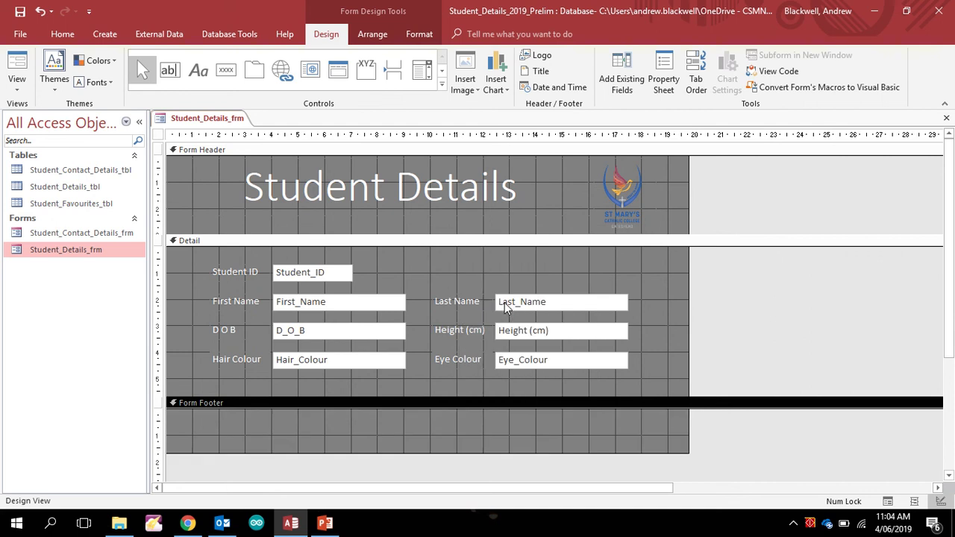